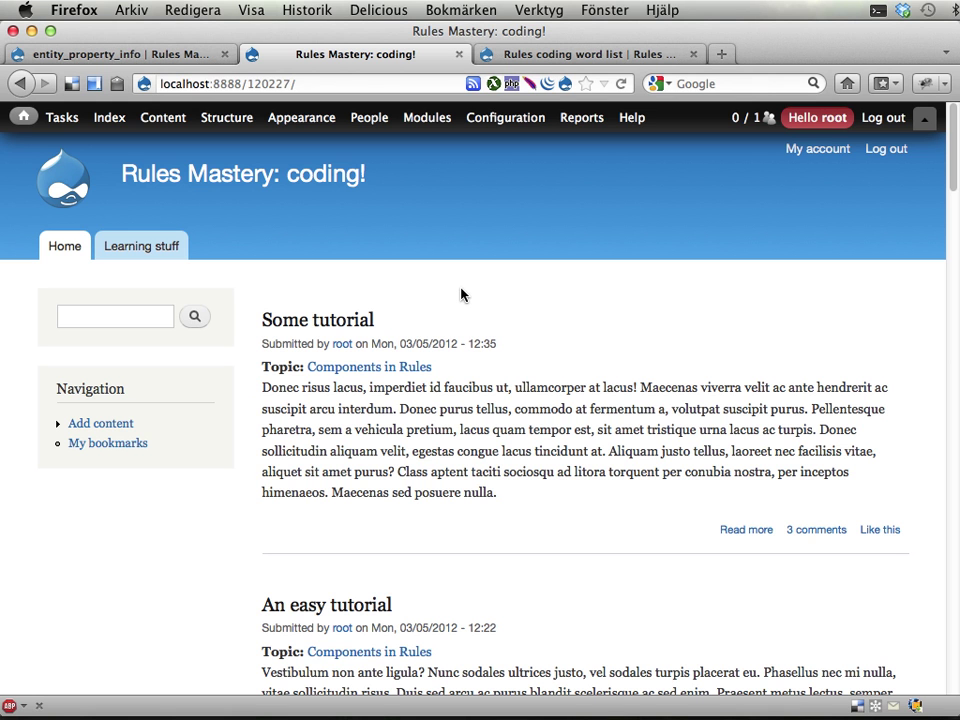
- Review the stored words alpha, beta and gamma in the Rules coding word list textarea
left_click(572, 57)
left_click_drag(210, 315, 135, 232)
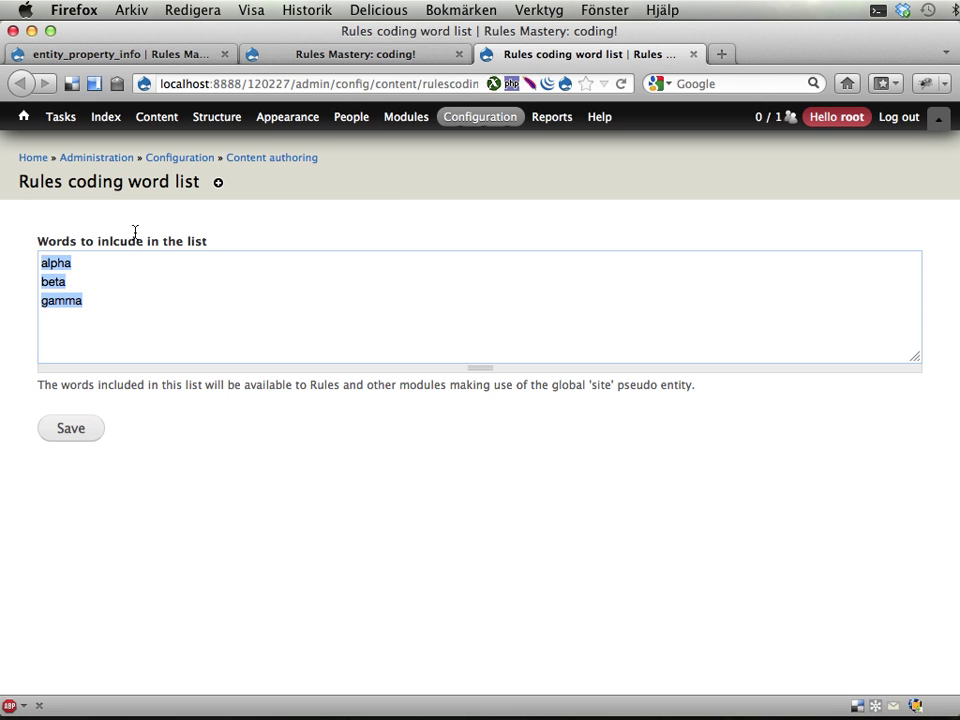
left_click(176, 326)
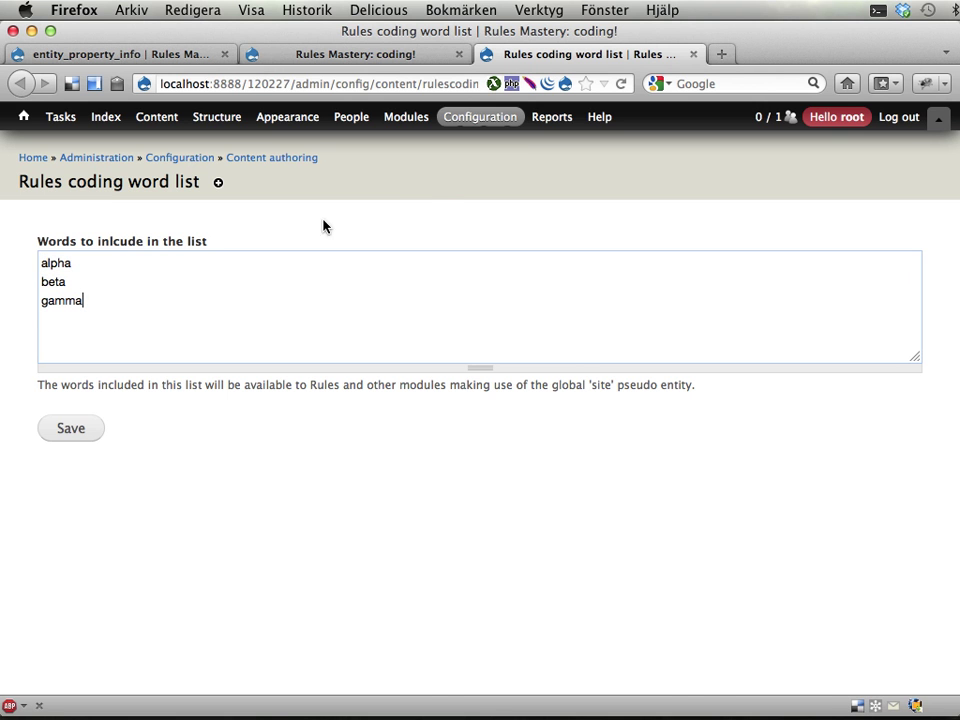
- From the front page, open Configuration > Workflow > Rules > Components > Add in a new tab
left_click(357, 56)
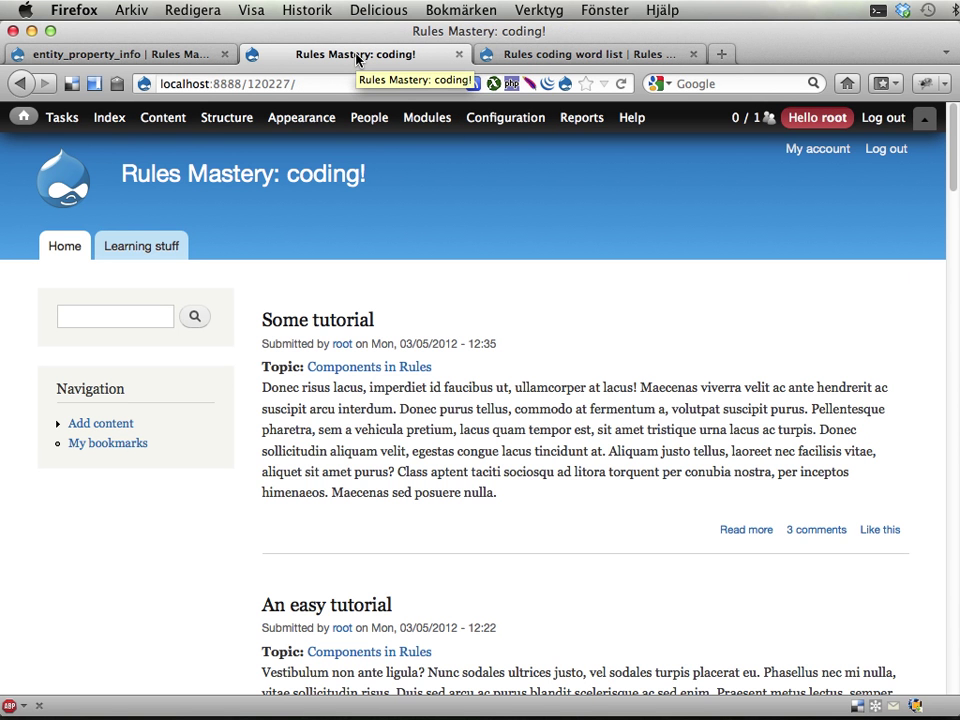
mouse_move(493, 133)
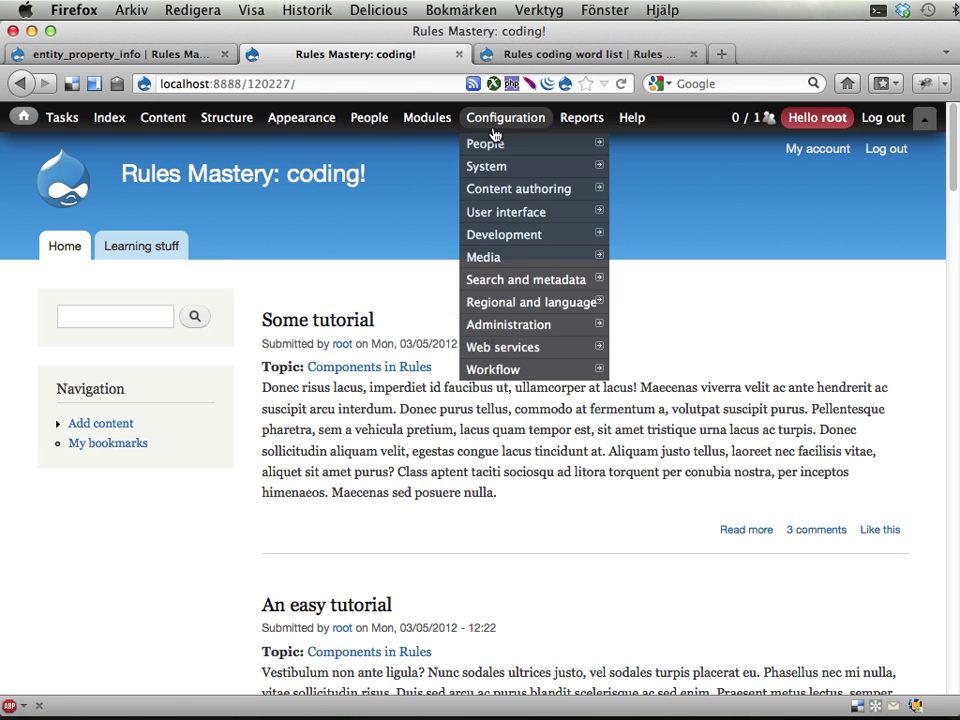
mouse_move(493, 374)
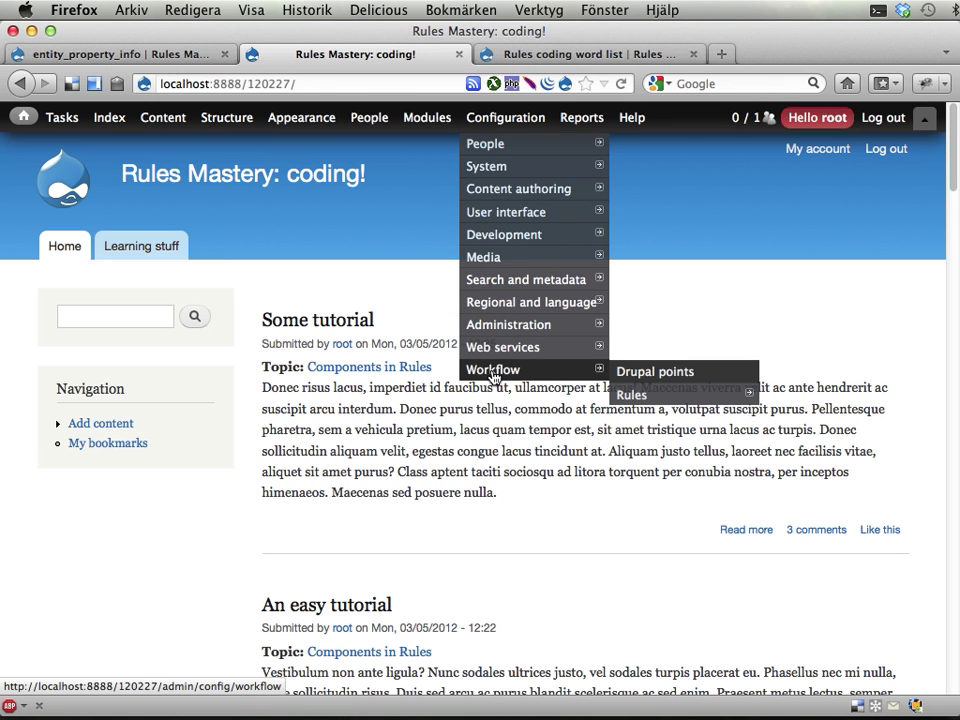
mouse_move(675, 396)
mouse_move(786, 422)
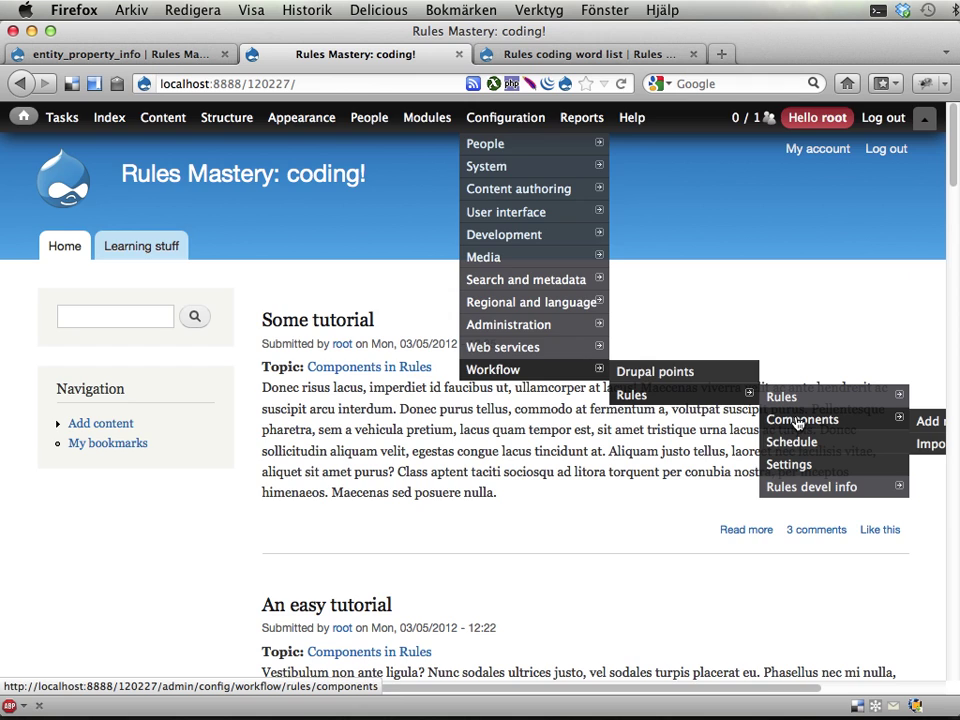
middle_click(930, 422)
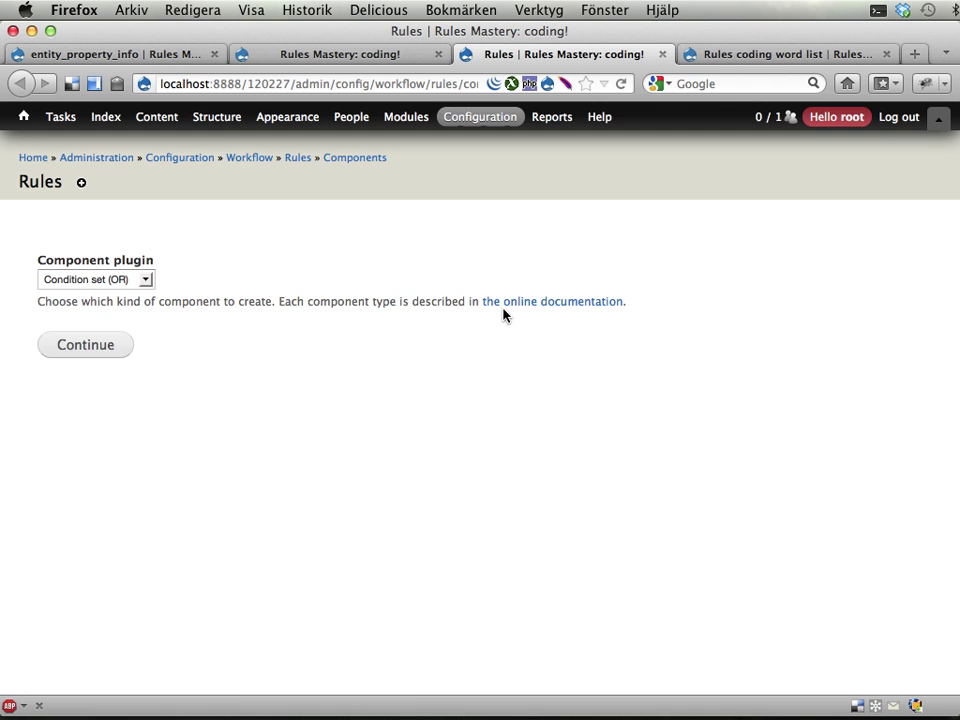
- Choose Action set as the component type, name it 'tmp', and create it
left_click(90, 281)
left_click(78, 327)
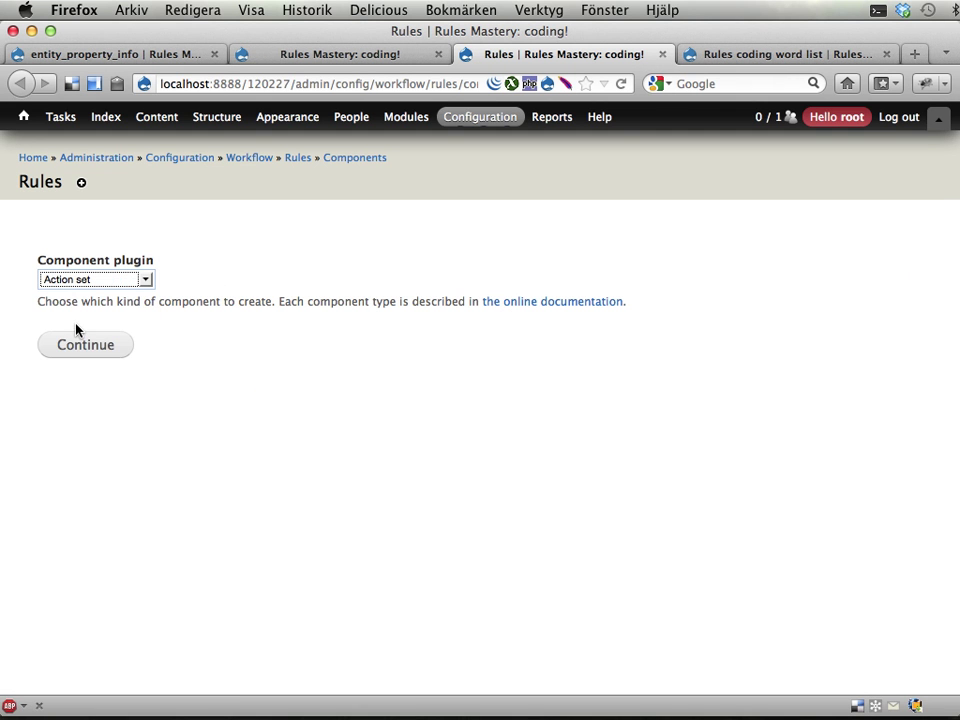
left_click(81, 347)
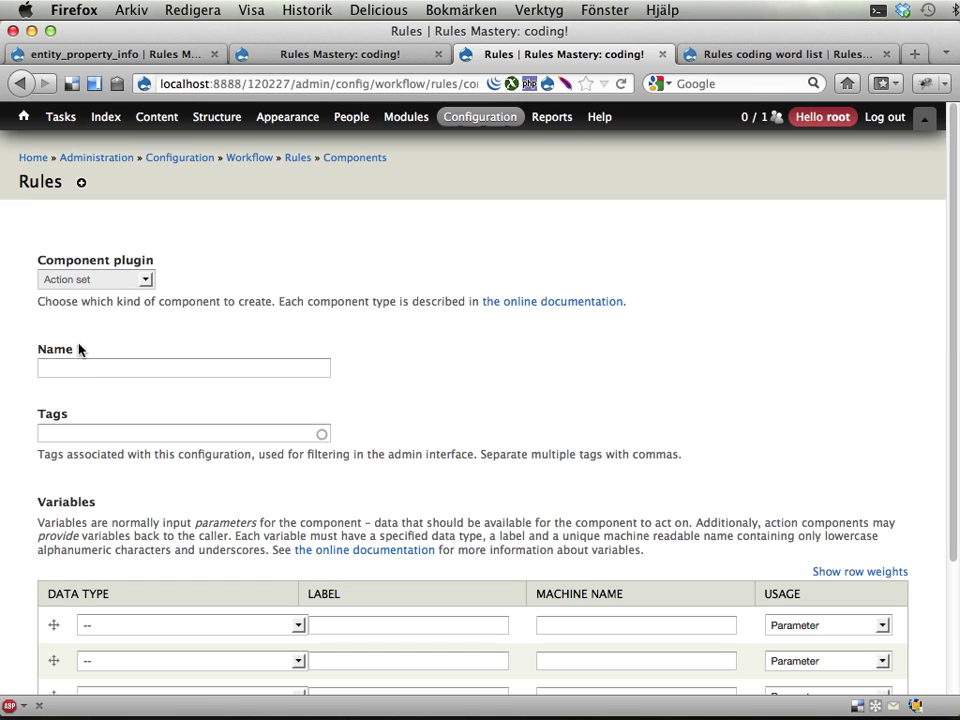
left_click(90, 377)
type("tmp")
key("Escape")
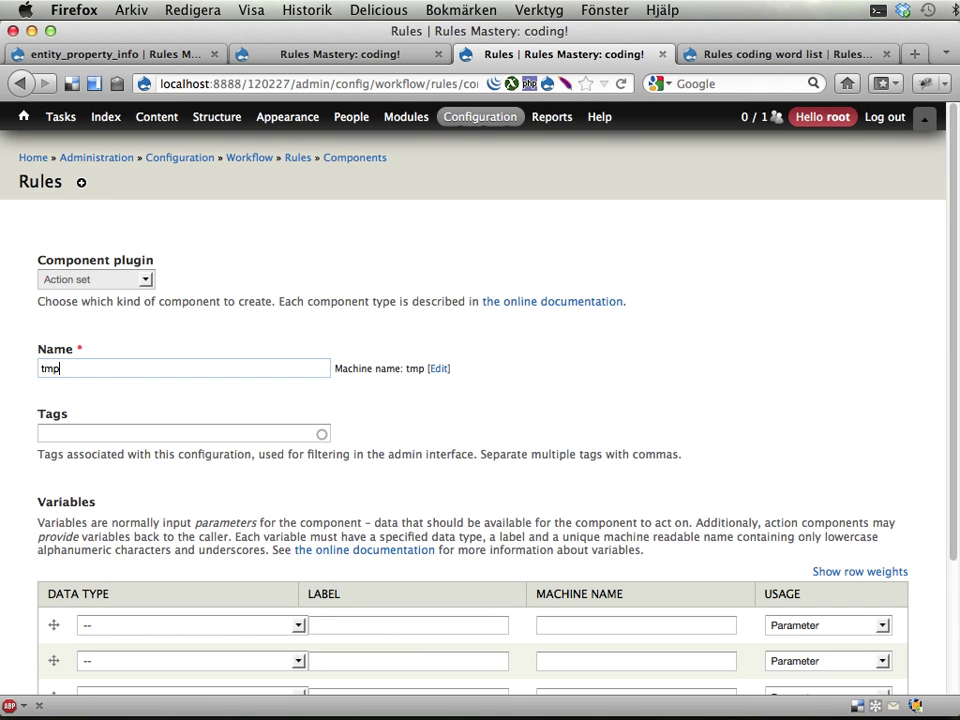
scroll(110, 413, "down", 3)
left_click(105, 632)
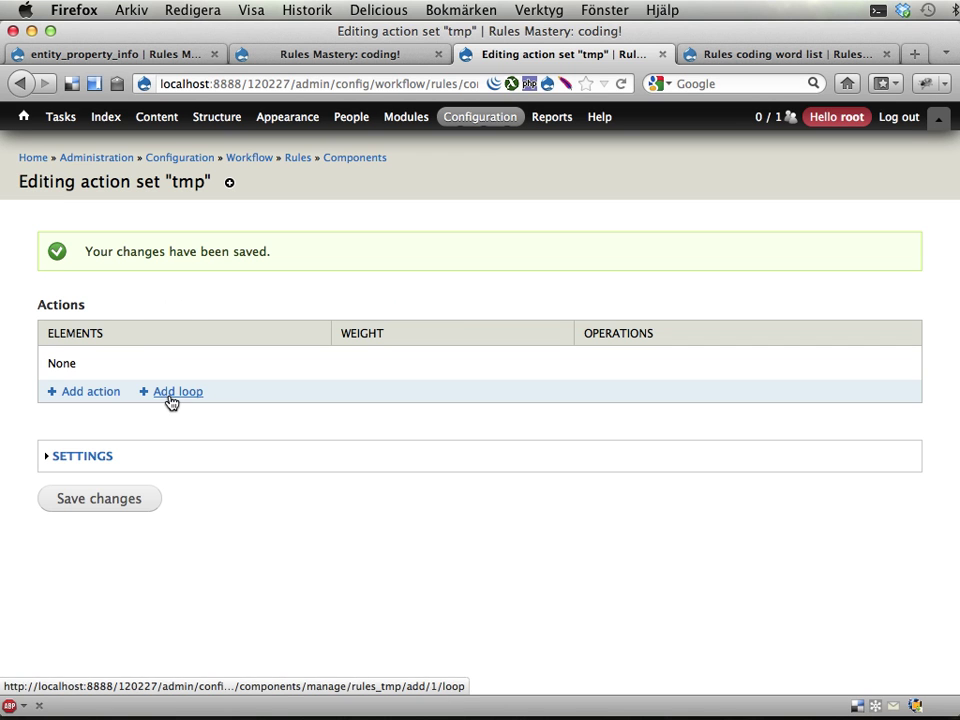
- Add a loop with data selector site:rulescoding-wordlist and save it into the tmp action set
left_click(171, 399)
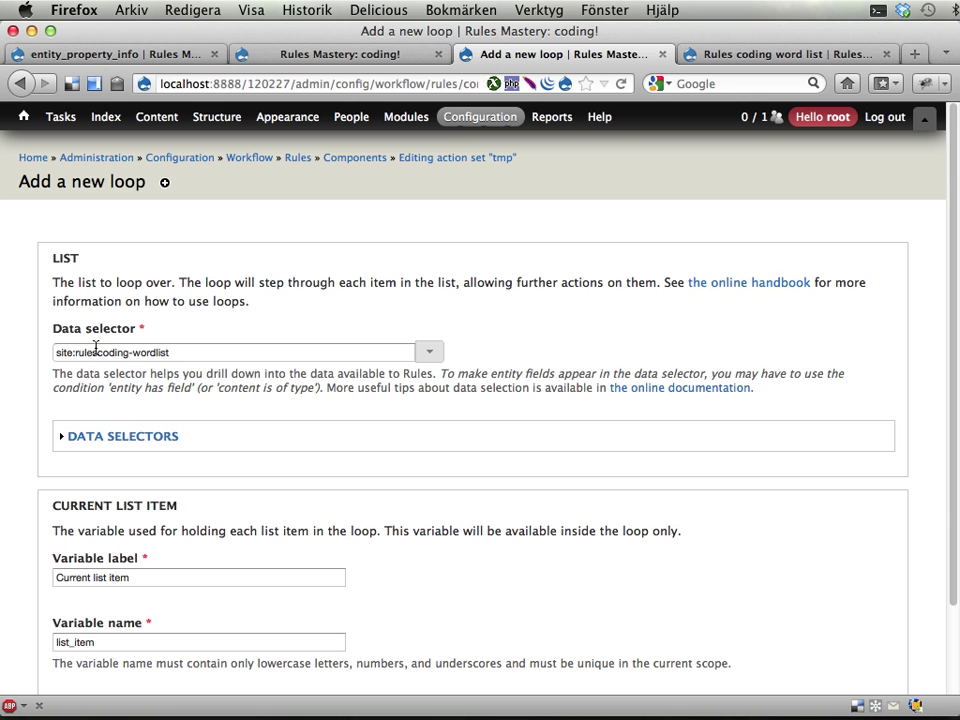
left_click(57, 352)
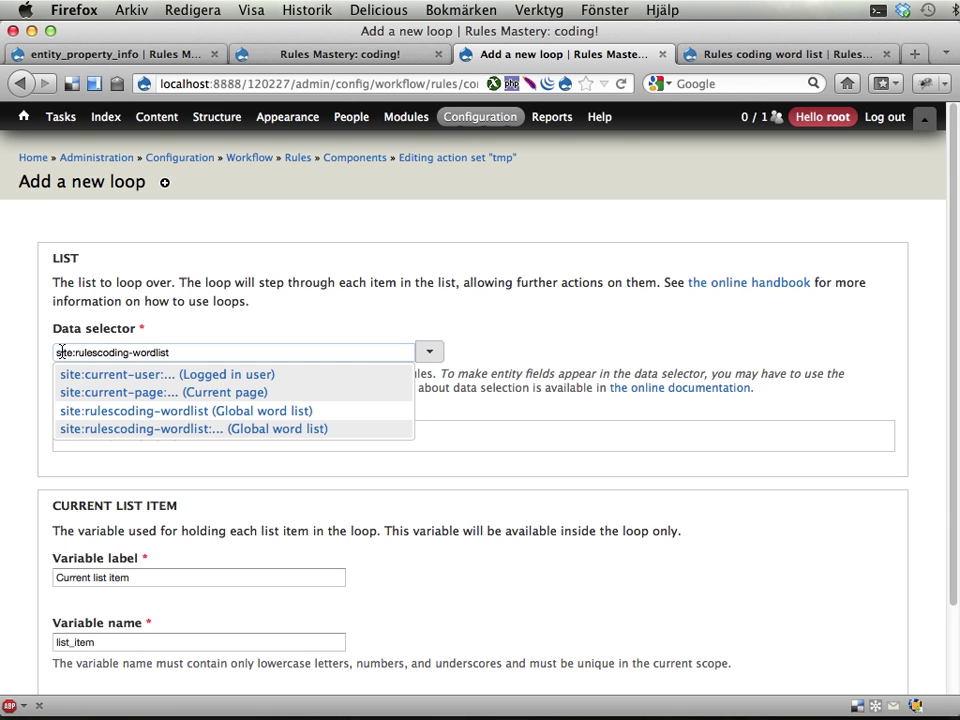
key("super+a")
key("BackSpace")
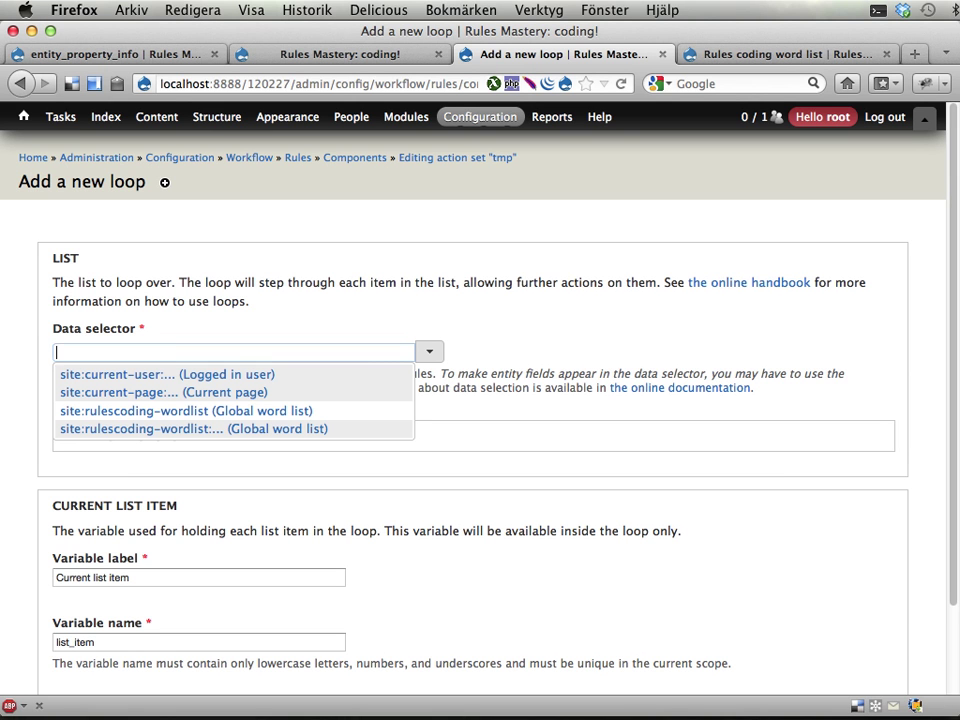
type("s")
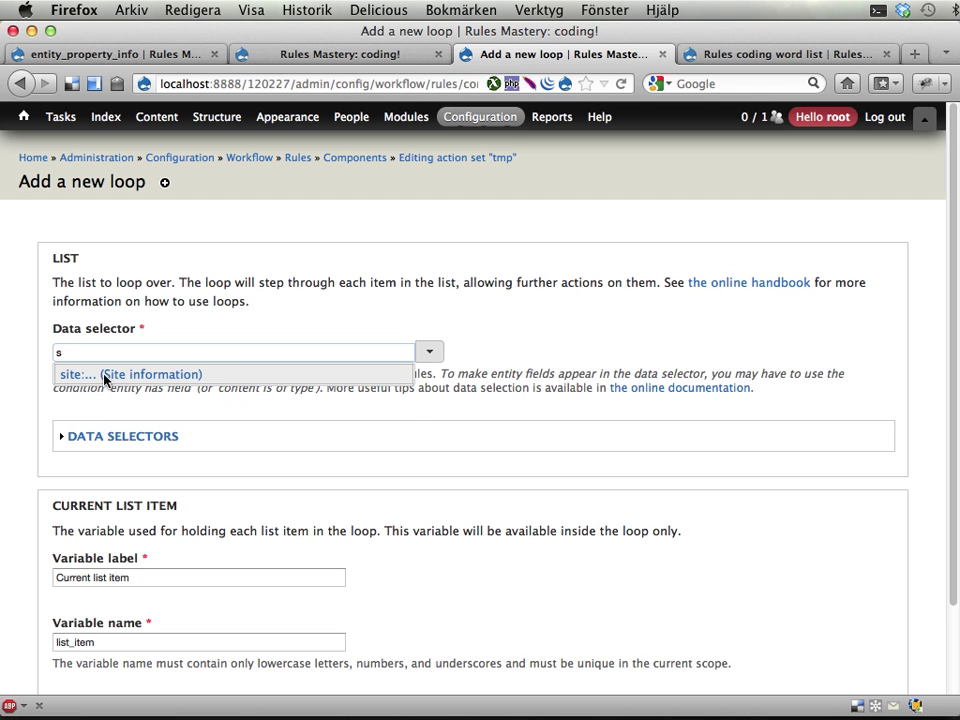
left_click(104, 375)
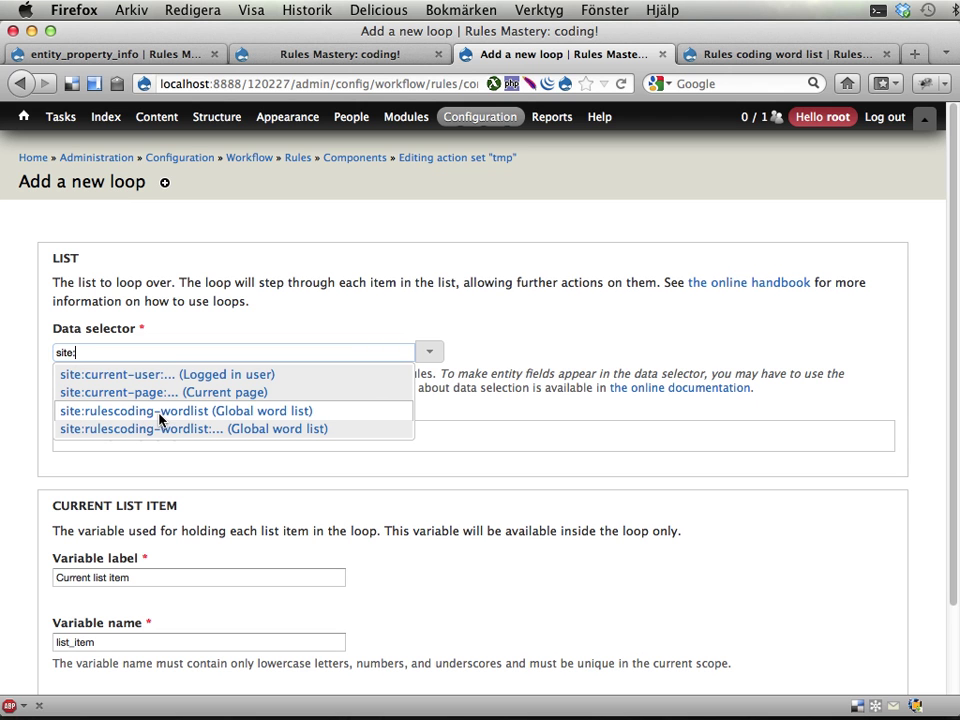
left_click(193, 418)
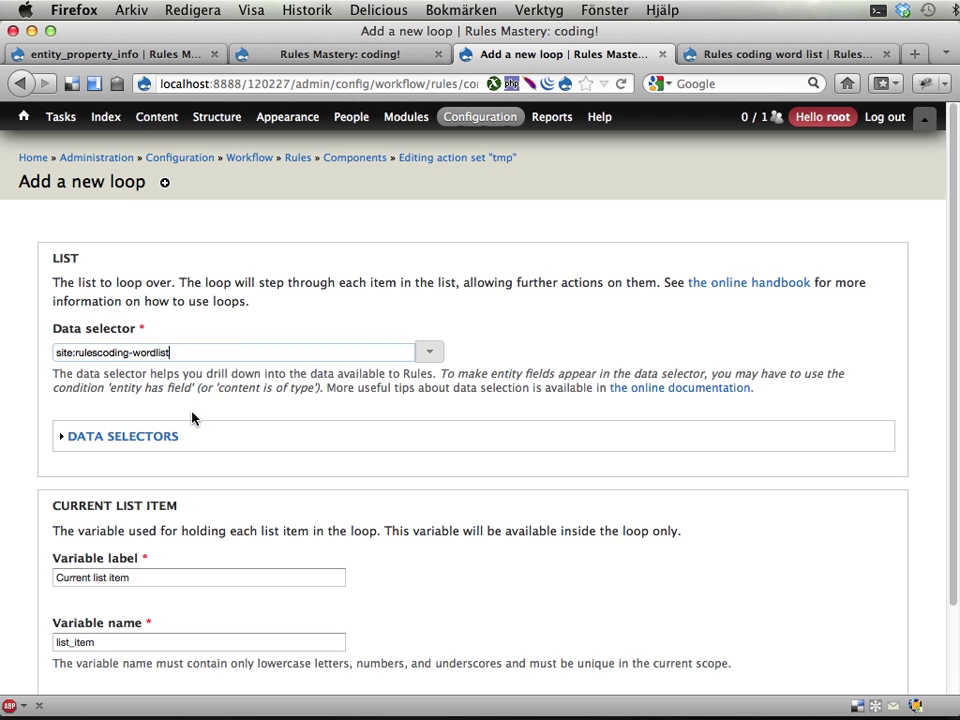
scroll(296, 456, "down", 2)
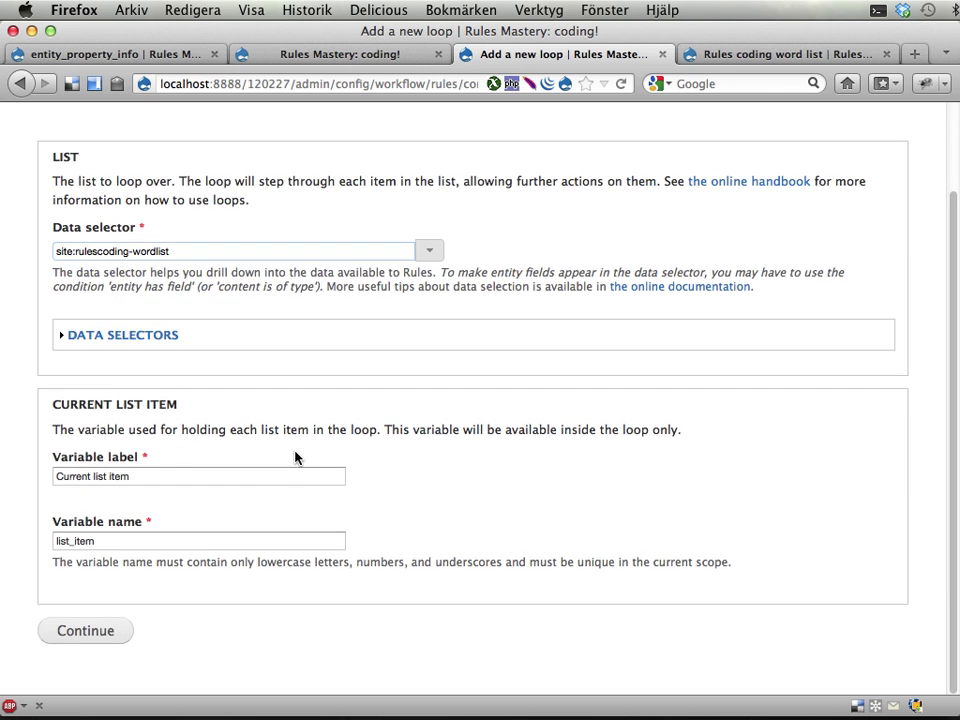
left_click(74, 637)
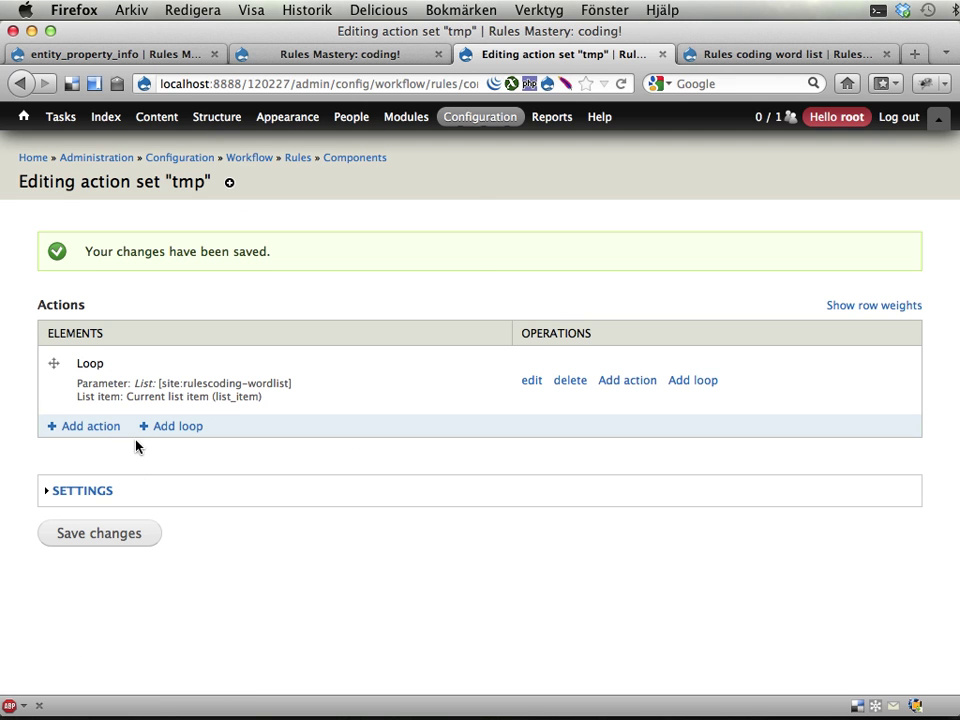
- Add a Debug value action on list-item inside the loop, then go back to Components
left_click(627, 384)
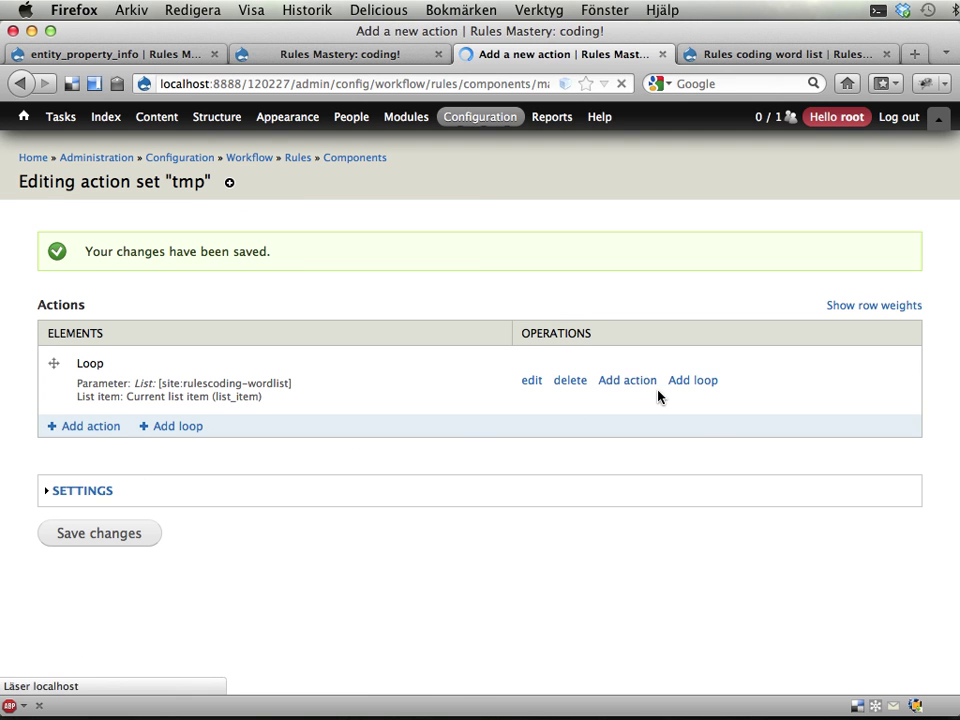
left_click(156, 278)
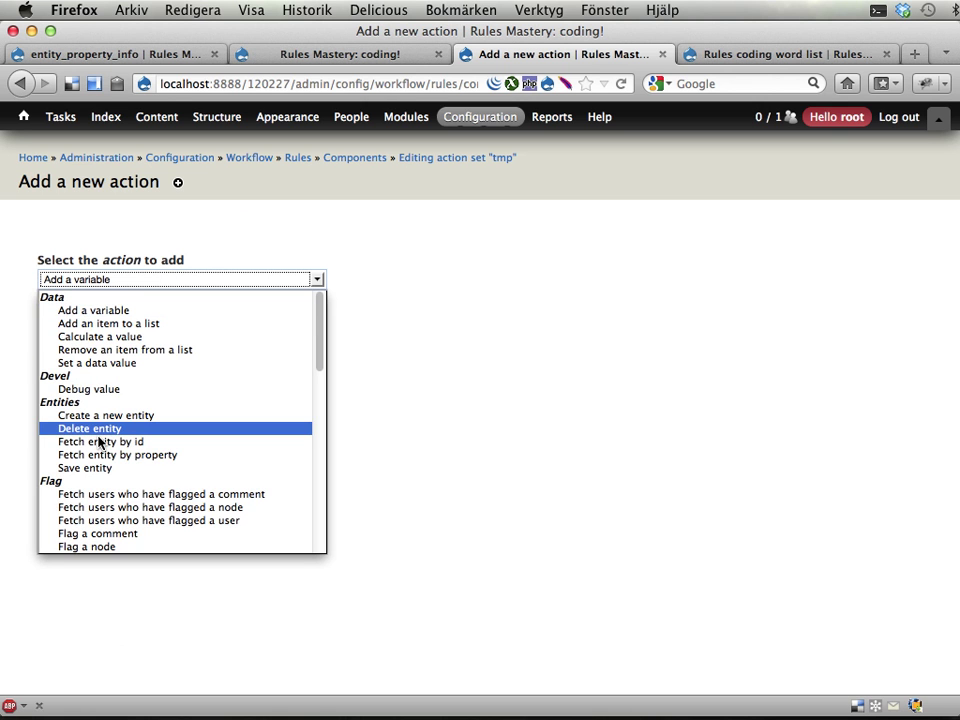
scroll(100, 442, "down", 3)
scroll(85, 441, "up", 2)
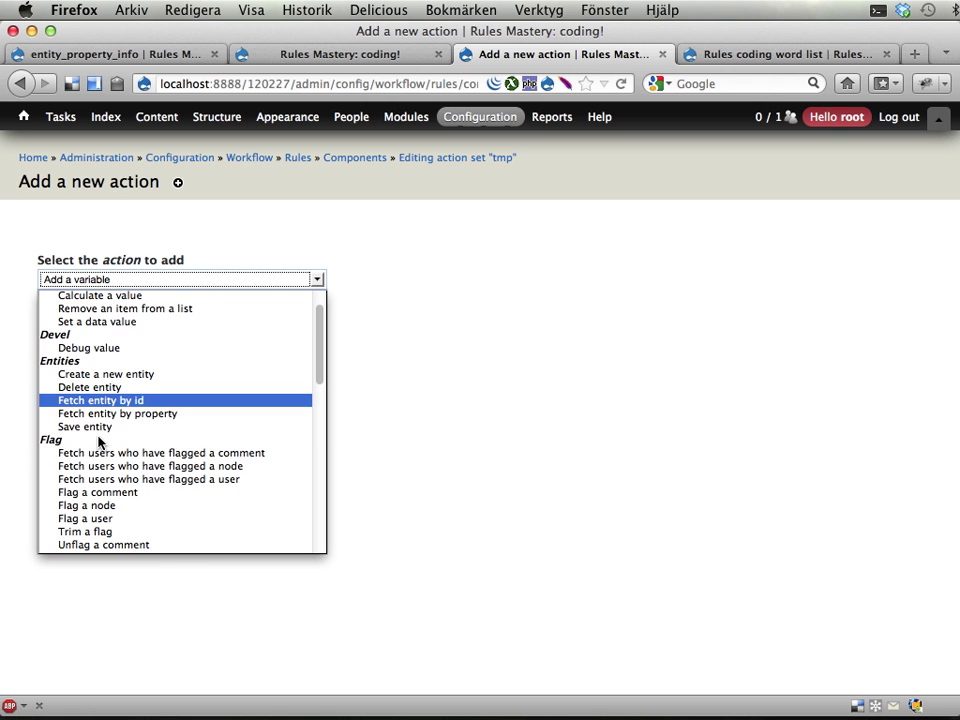
left_click(100, 350)
left_click(143, 315)
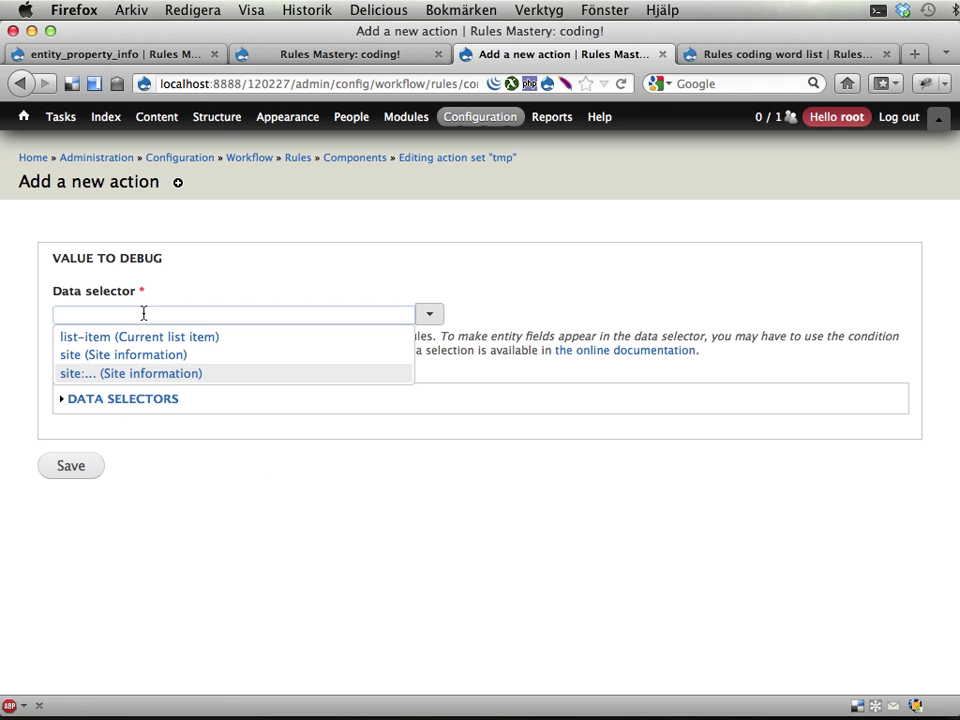
left_click(113, 337)
left_click(68, 465)
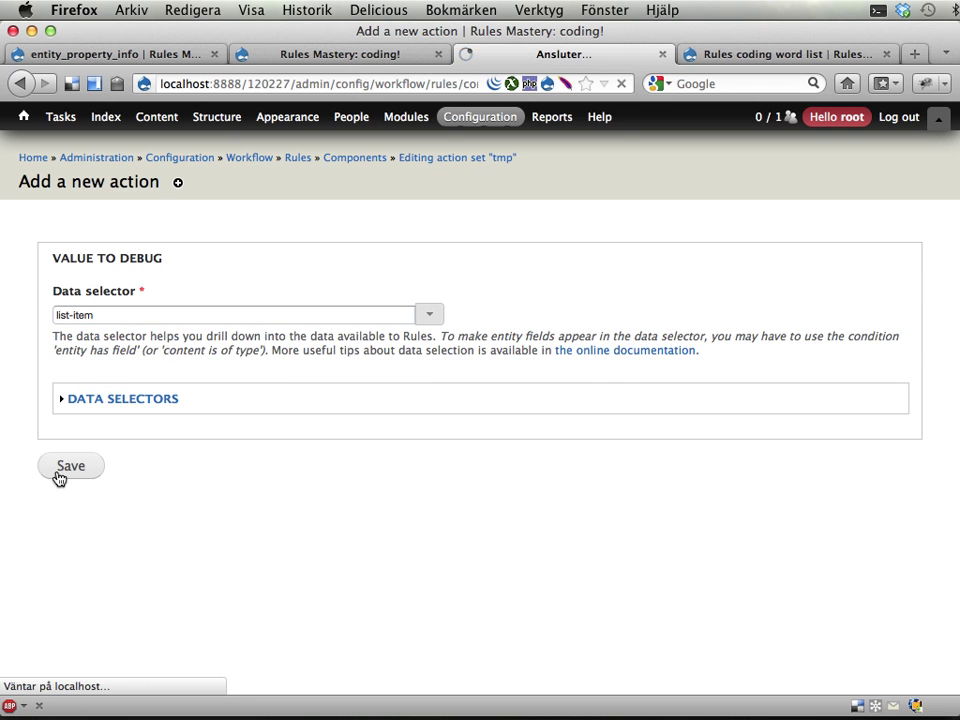
left_click(354, 165)
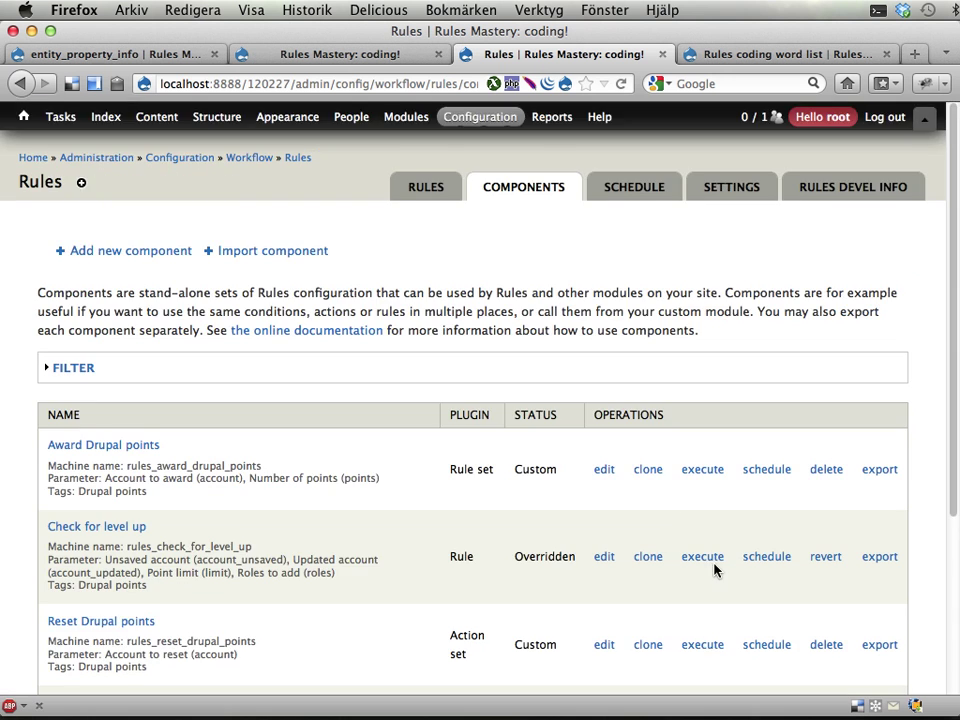
- Execute the tmp action set, which prints alpha, beta and gamma
scroll(714, 568, "down", 5)
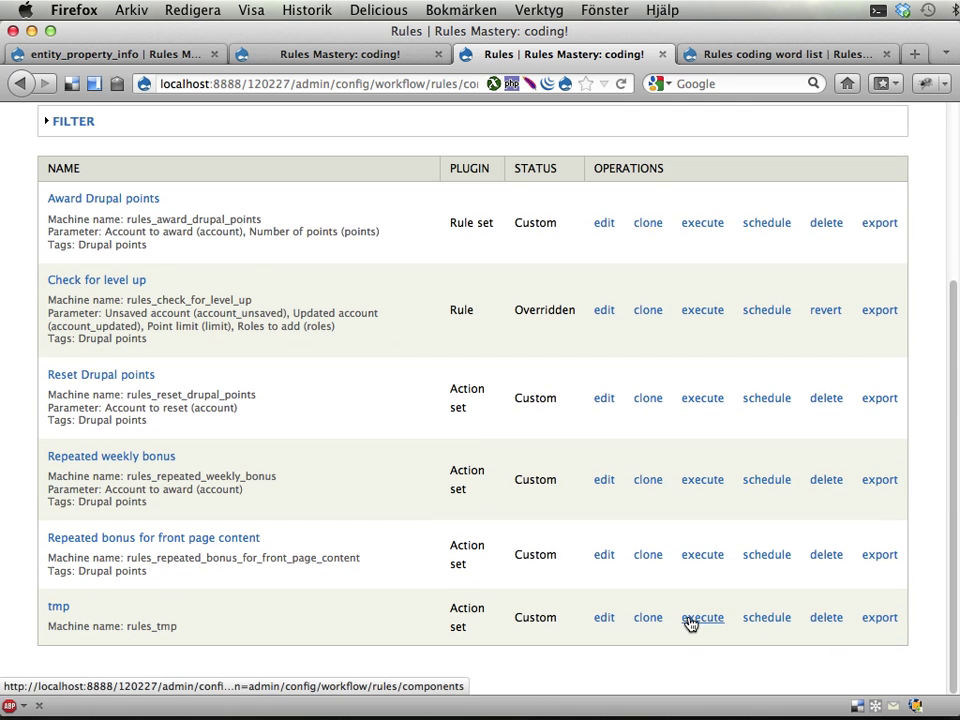
left_click(690, 619)
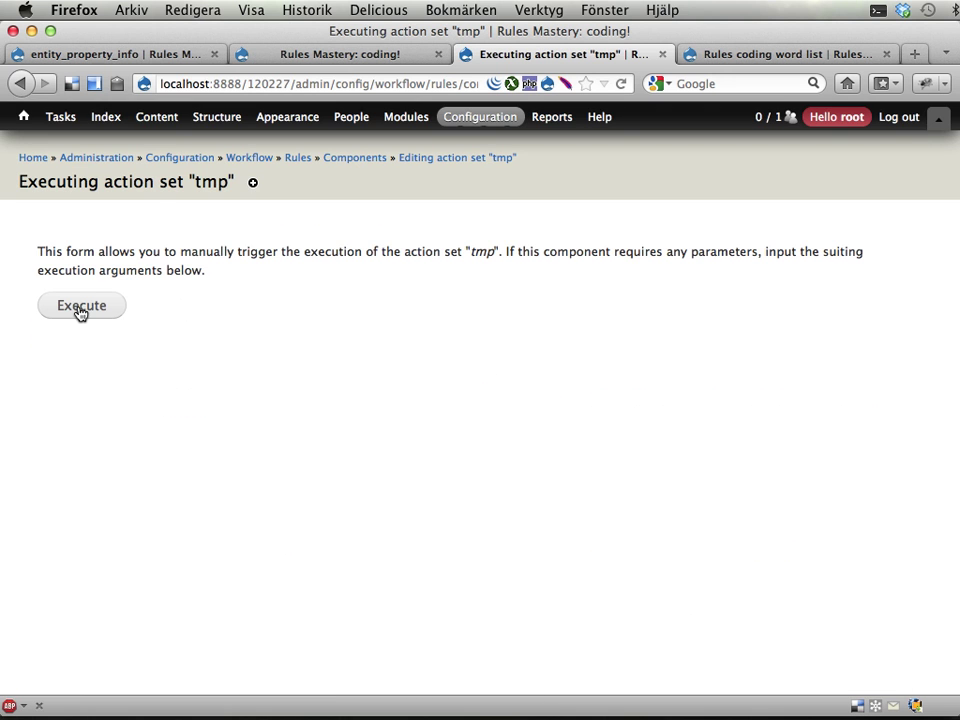
left_click(80, 306)
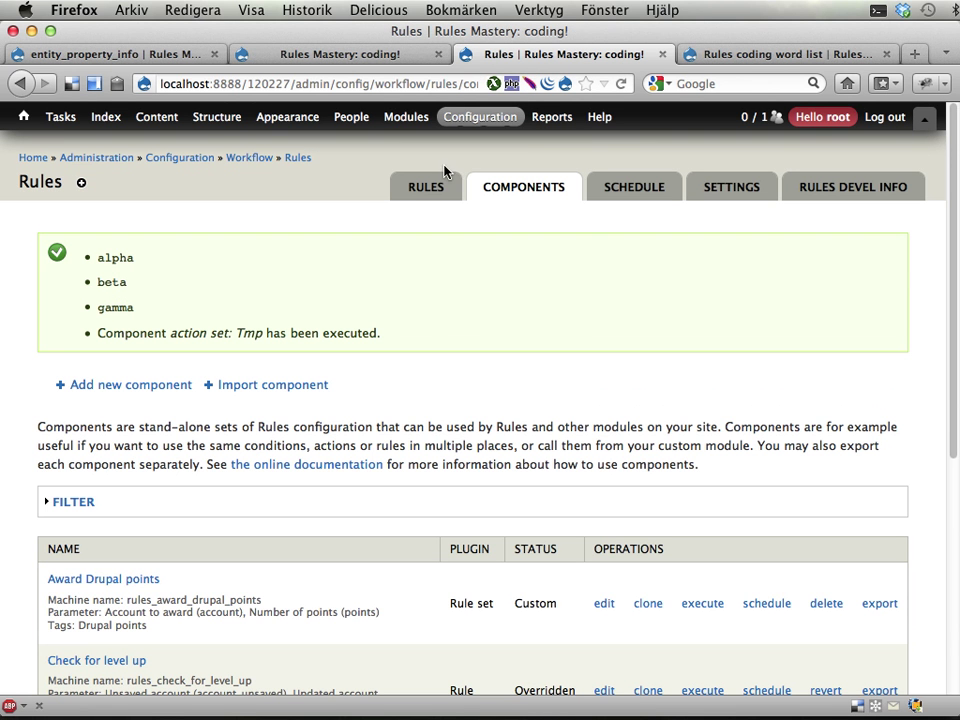
- Compare the output with the words on the word list page, then return to the home page
left_click(707, 56)
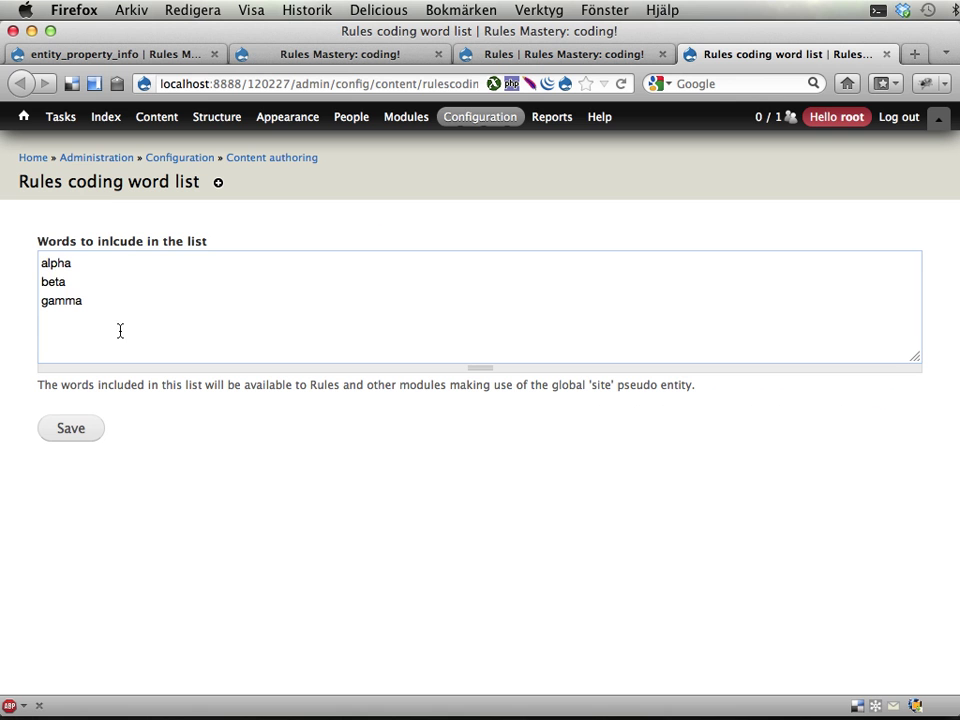
left_click_drag(120, 330, 60, 237)
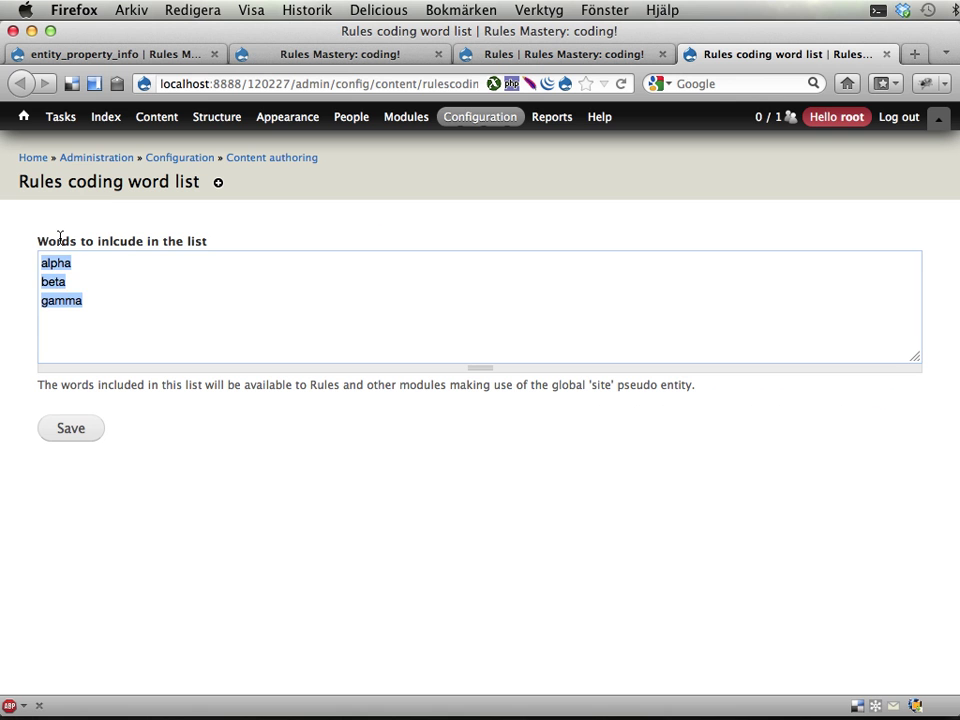
left_click(199, 331)
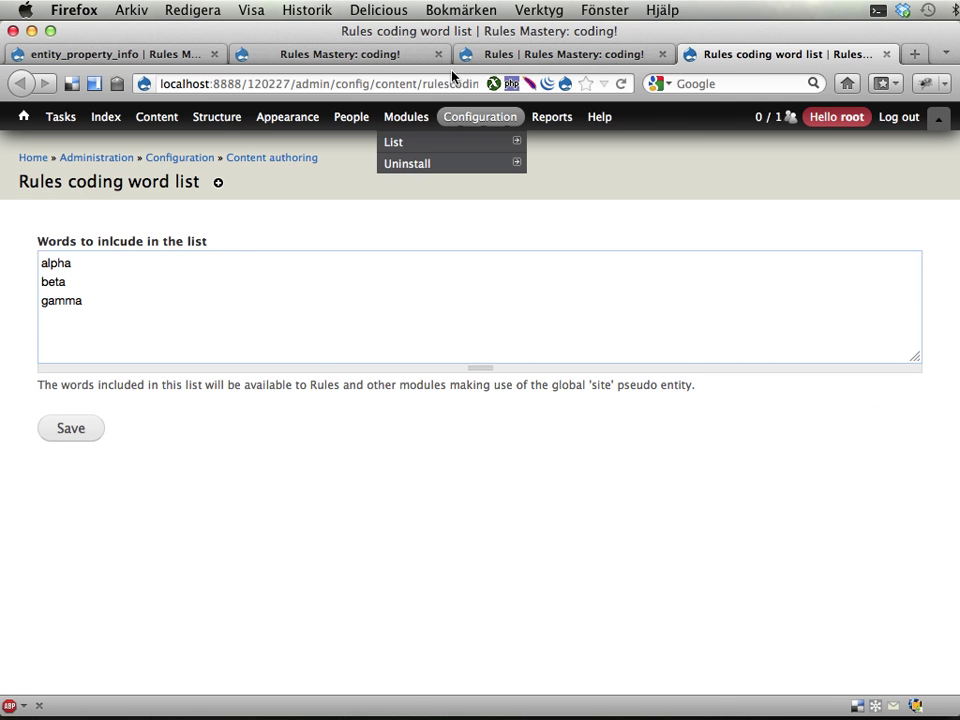
left_click(362, 56)
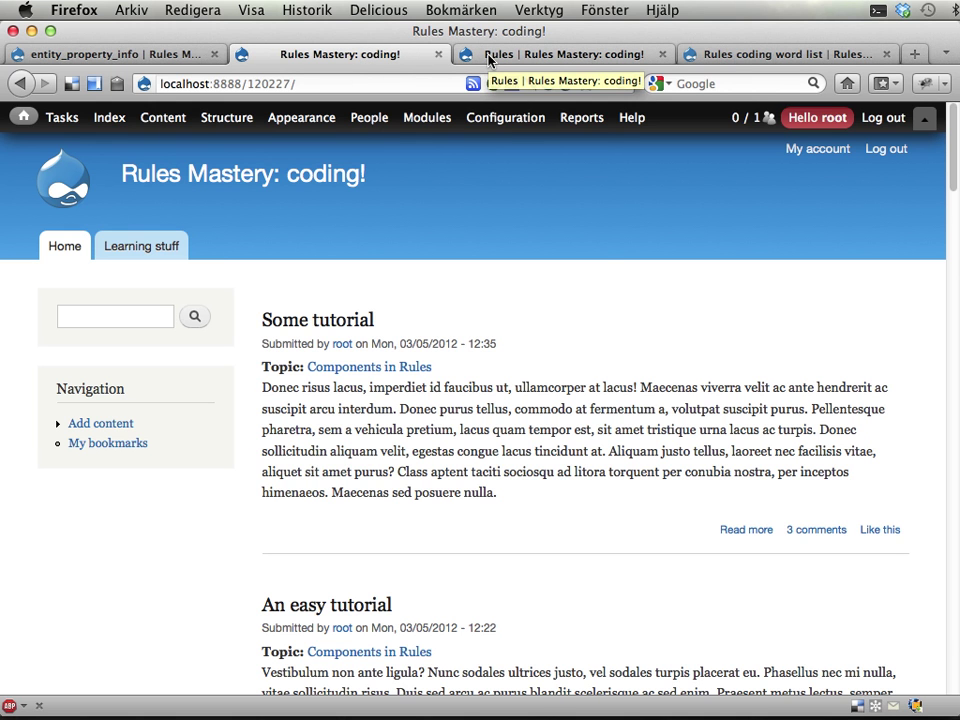
- Open Rules devel info via Configuration > Workflow > Rules
mouse_move(495, 118)
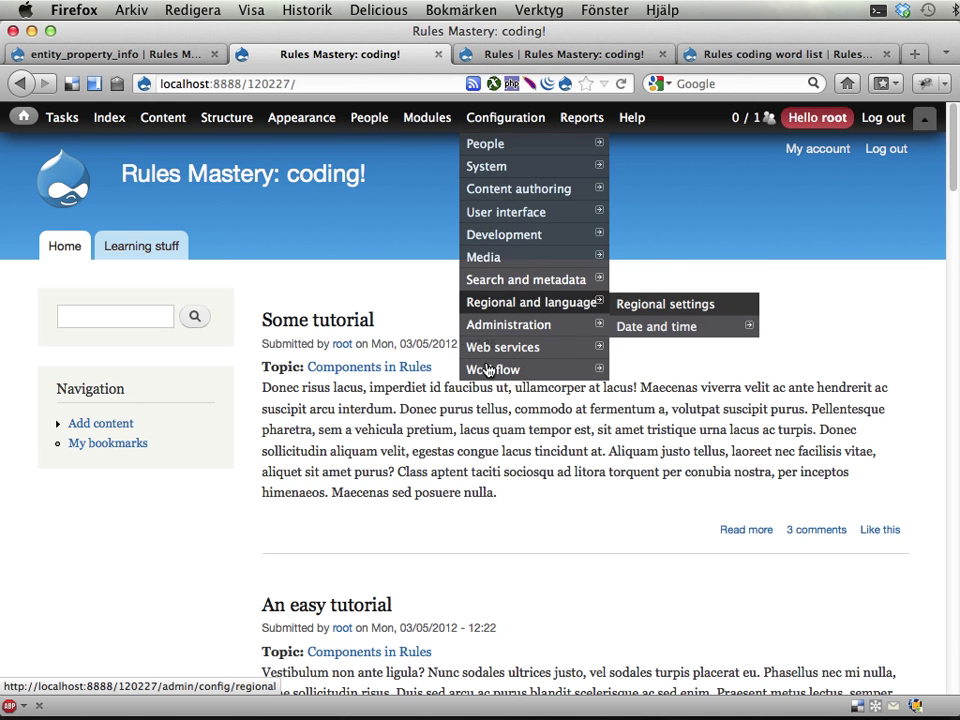
mouse_move(493, 370)
mouse_move(660, 395)
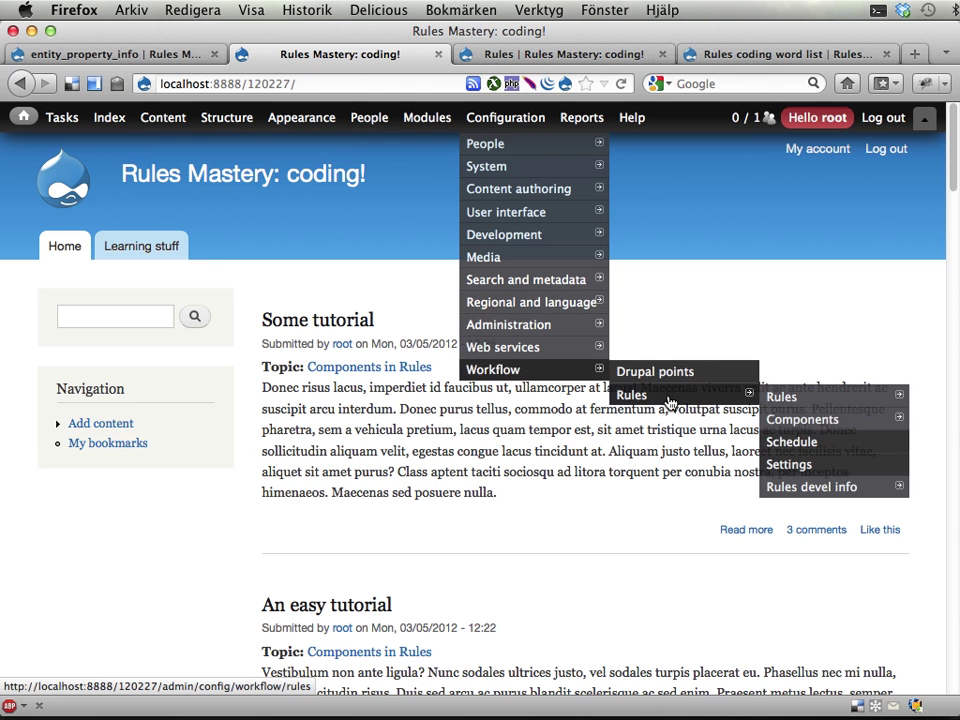
left_click(812, 488)
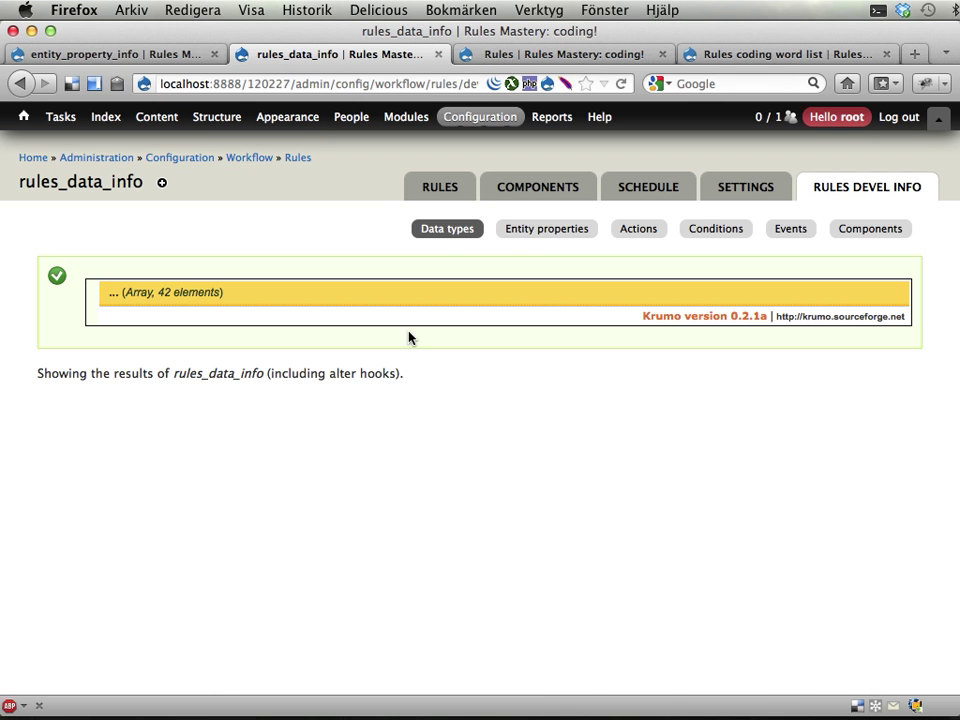
- Expand the eight entity property entries, then switch to the Data types info
left_click(520, 236)
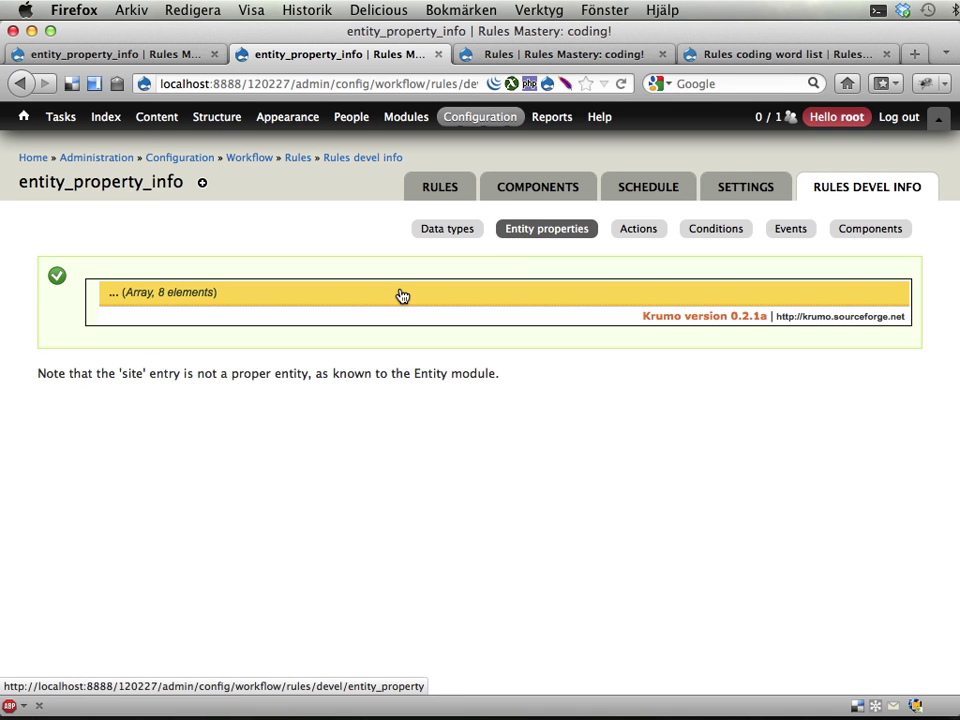
left_click(382, 300)
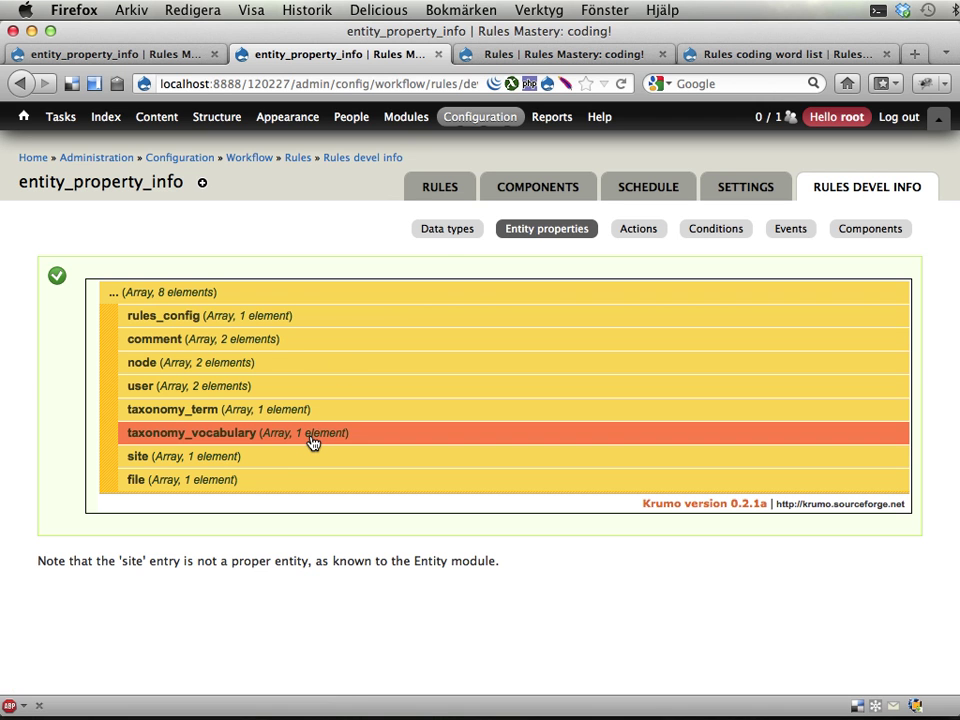
left_click(442, 238)
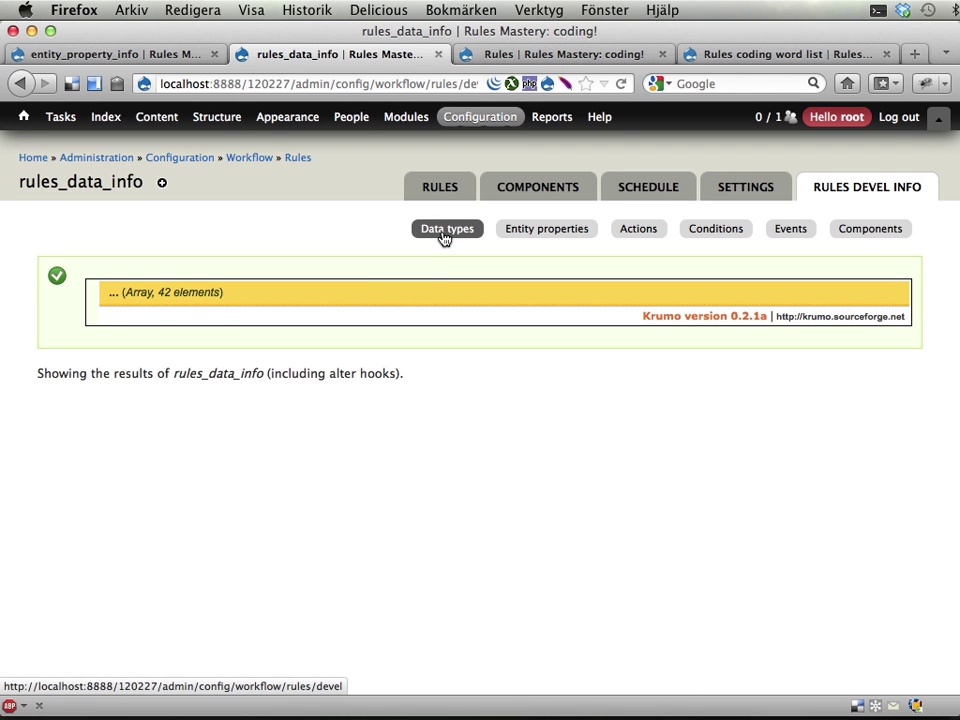
- Expand the 42-element data types array and scroll through entries like flag, text and list<token>
left_click(394, 306)
scroll(343, 336, "down", 10)
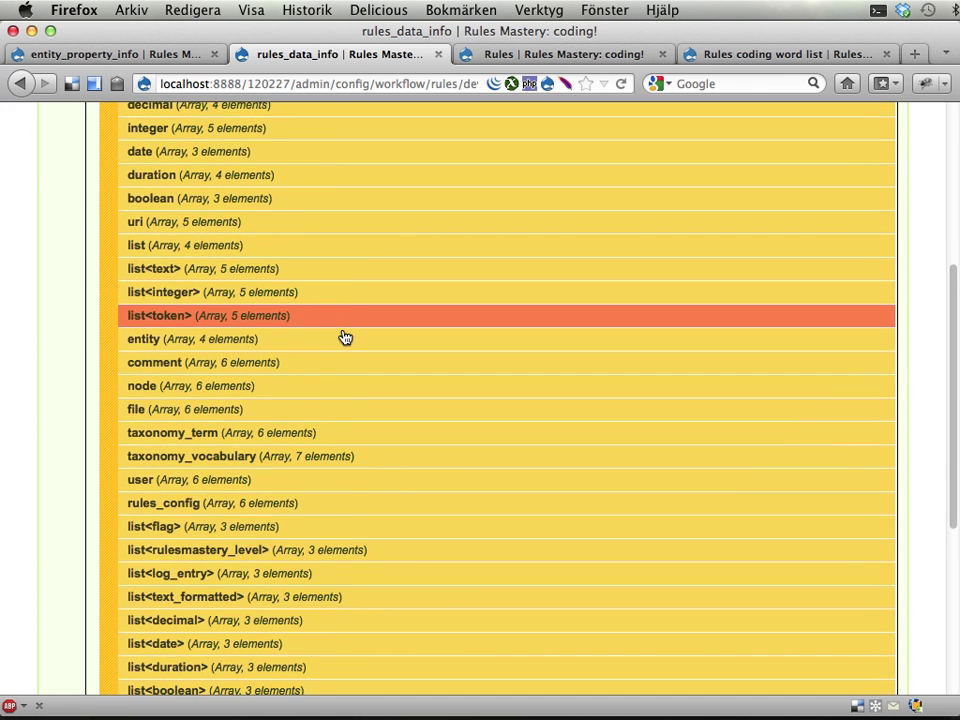
scroll(343, 336, "up", 10)
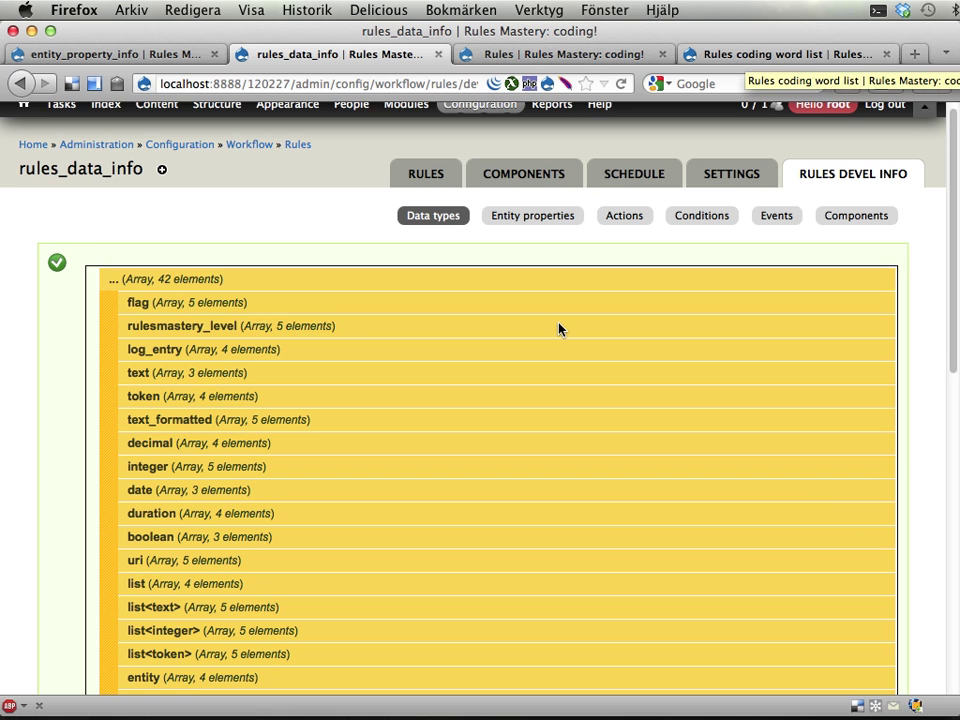
scroll(560, 330, "up", 1)
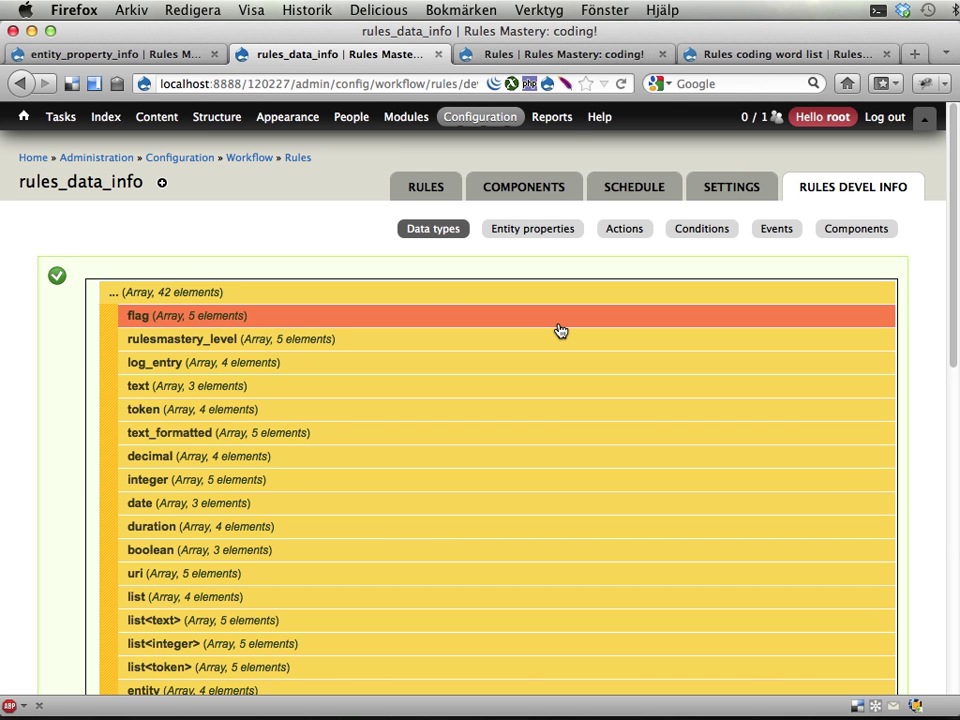
mouse_move(22, 121)
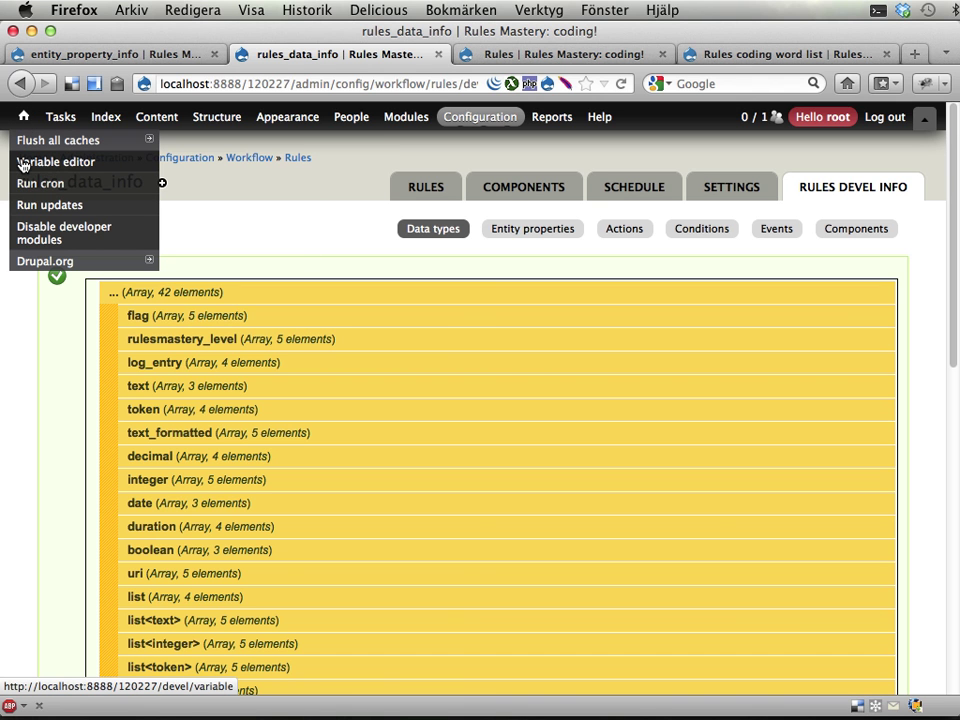
- Open the Variable editor and search the page for 'rulesco'
left_click(22, 163)
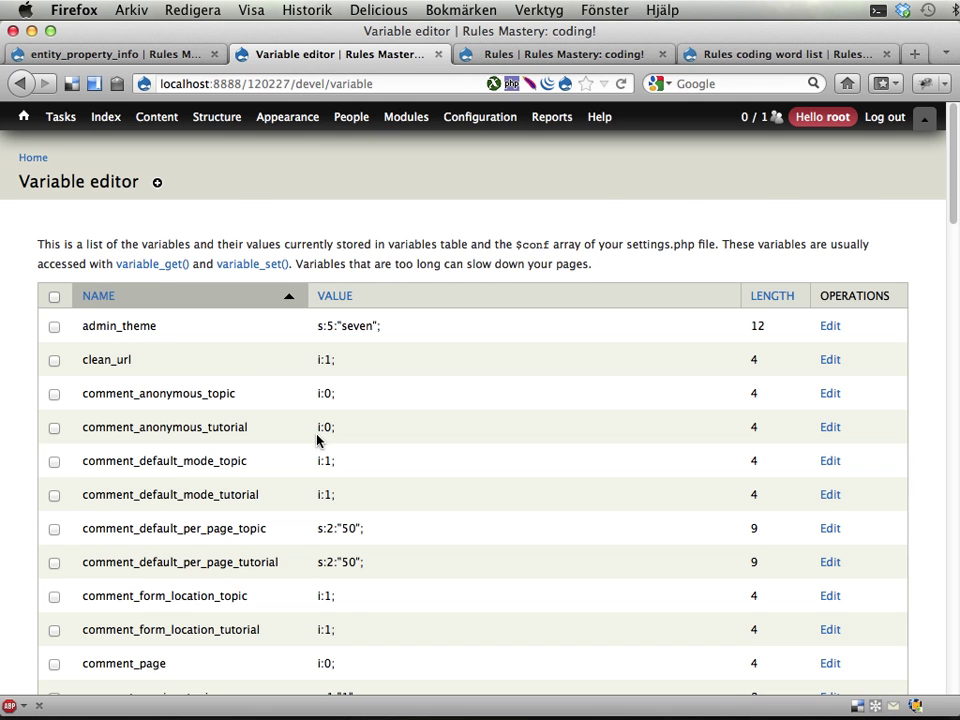
scroll(290, 440, "down", 2)
key("cmd+f")
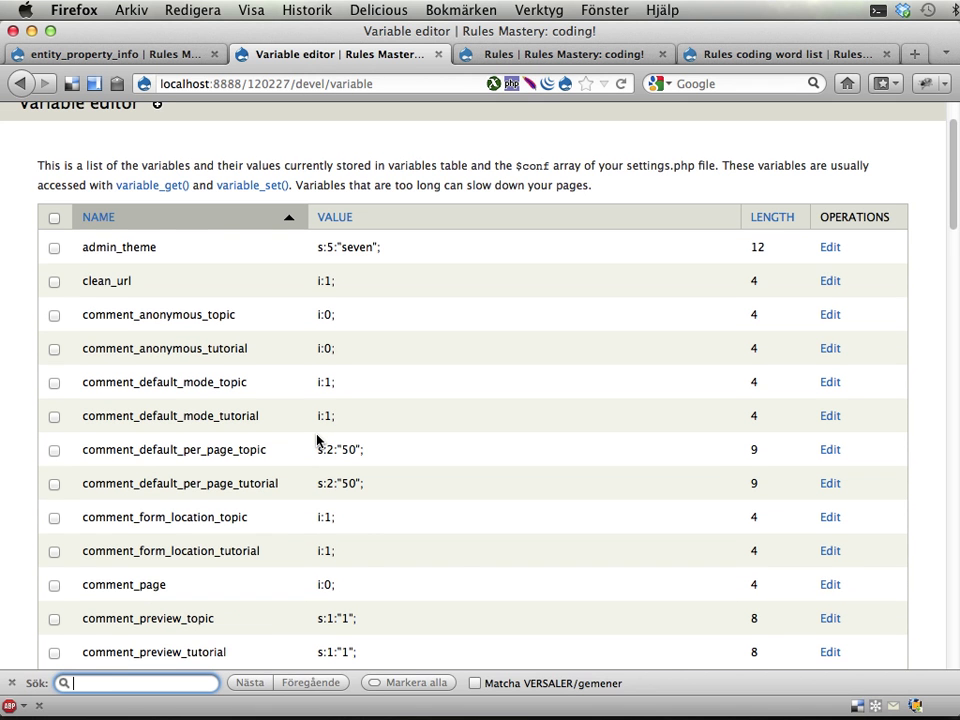
type("rulesco")
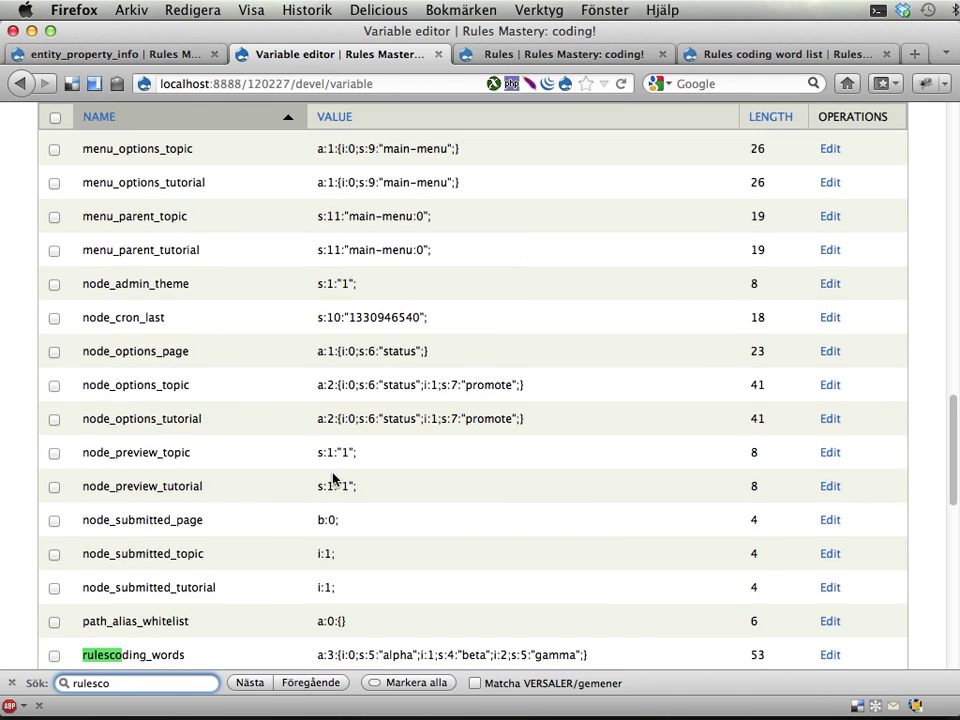
scroll(333, 479, "down", 3)
key("Escape")
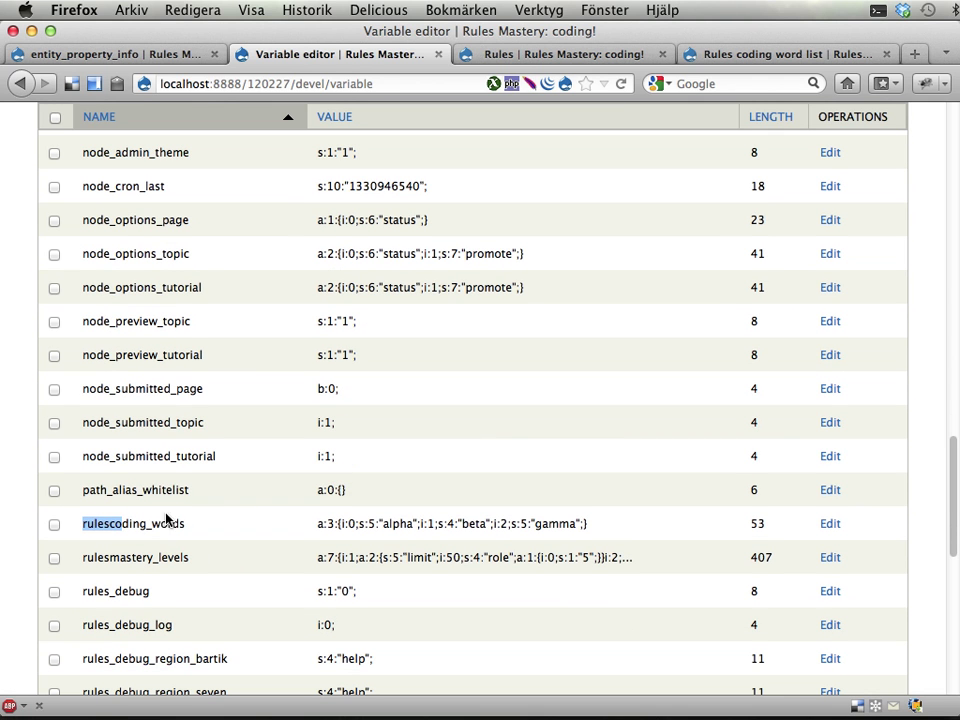
- Select the rulescoding_words variable name and its stored value holding alpha, beta and gamma
left_click(100, 519)
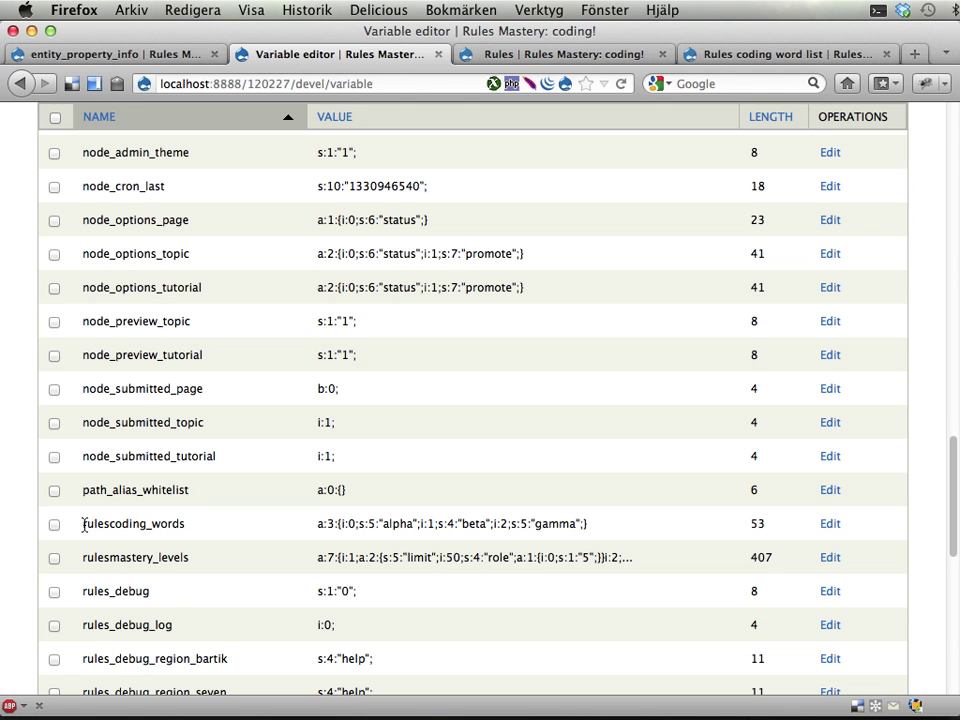
left_click_drag(84, 524, 185, 525)
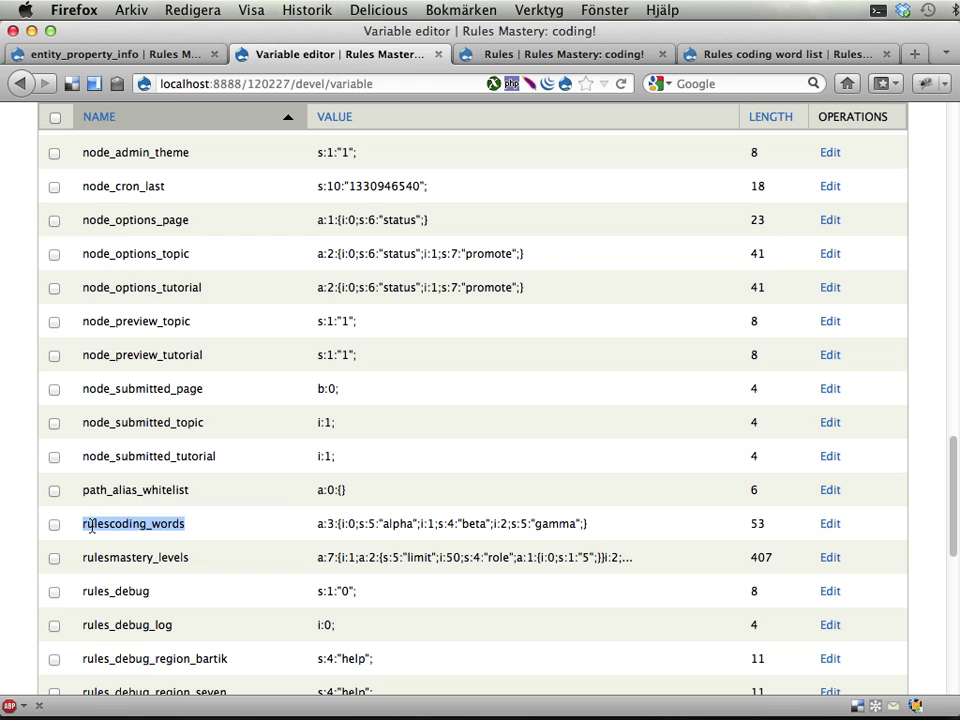
triple_click(440, 523)
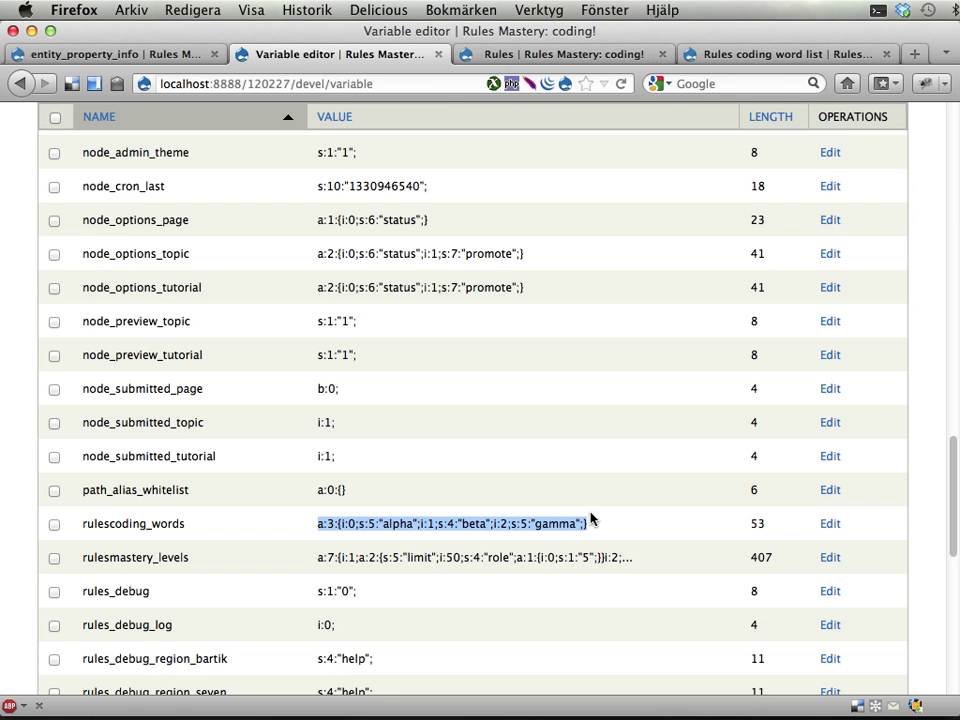
scroll(588, 465, "up", 20)
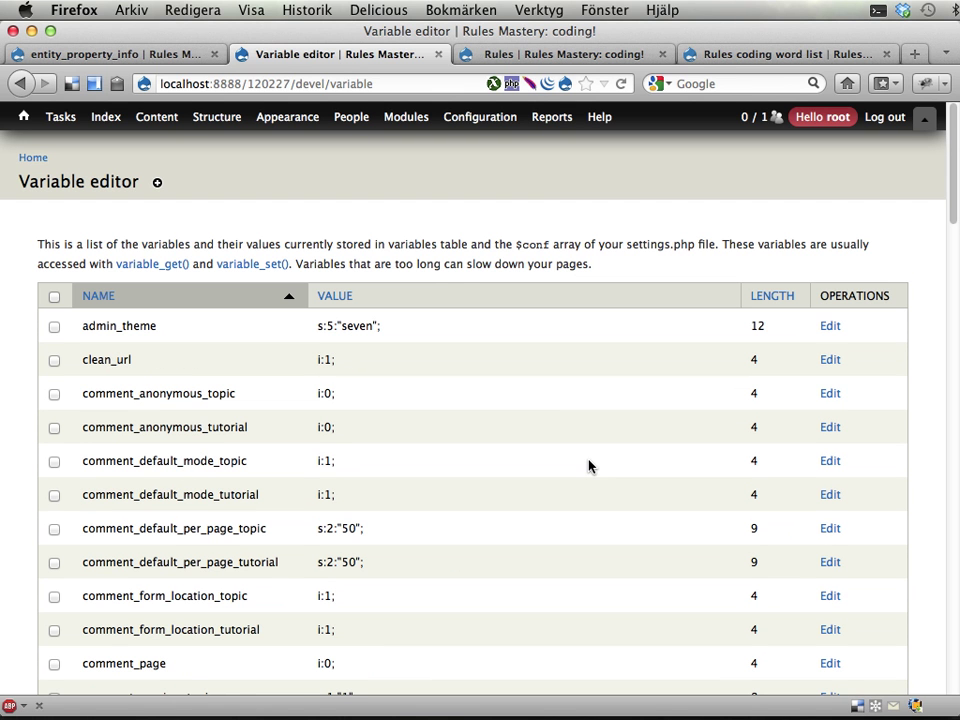